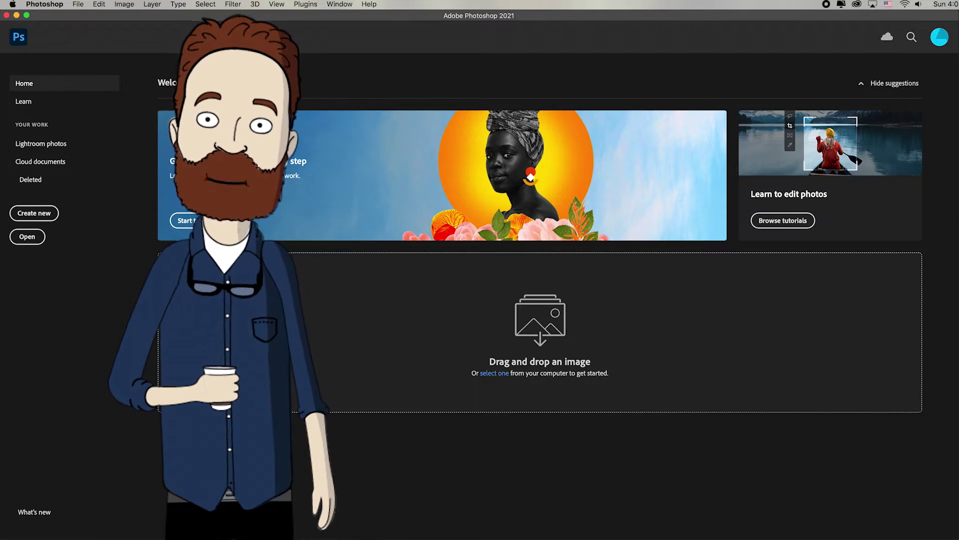
# - Open pexels-eliza-lensa-3278814.jpg and pexels-frank-cone-2679504.jpg together from the Week 1 folder
pyautogui.click(80, 4)
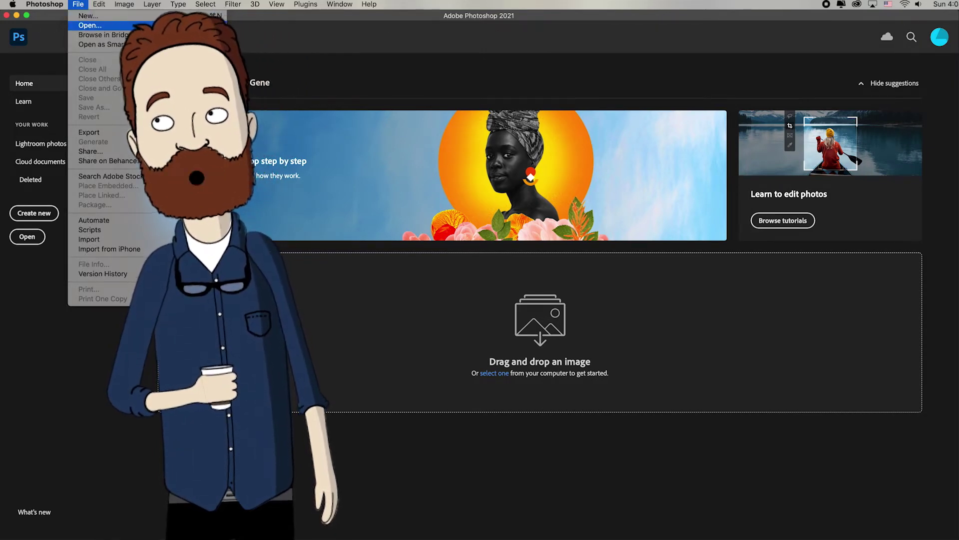
pyautogui.click(156, 26)
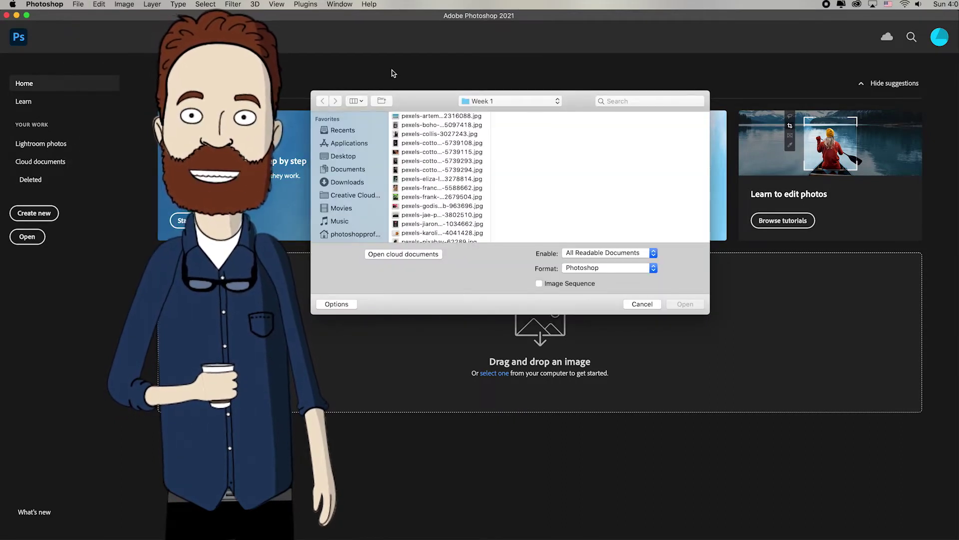
pyautogui.moveTo(417, 105); pyautogui.dragTo(426, 93)
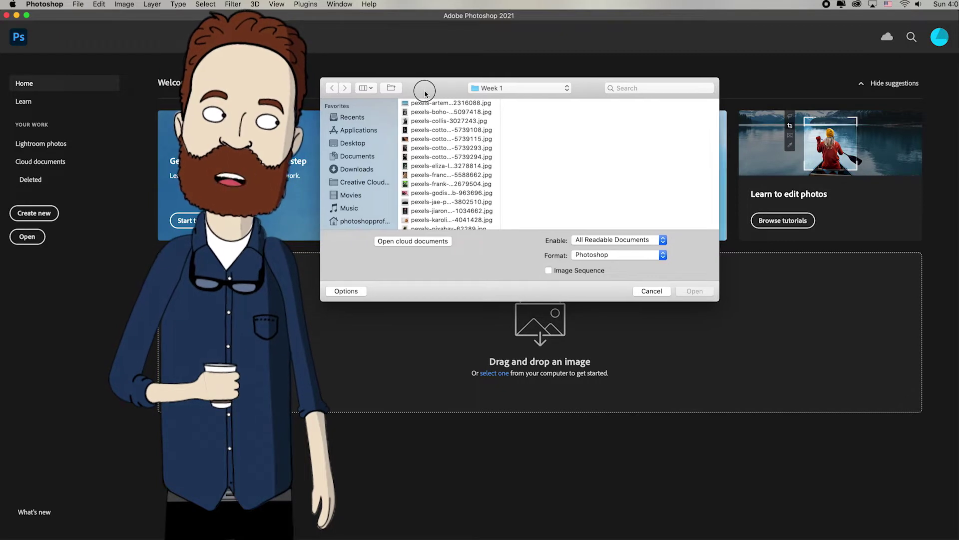
pyautogui.scroll(-3, 428, 172)
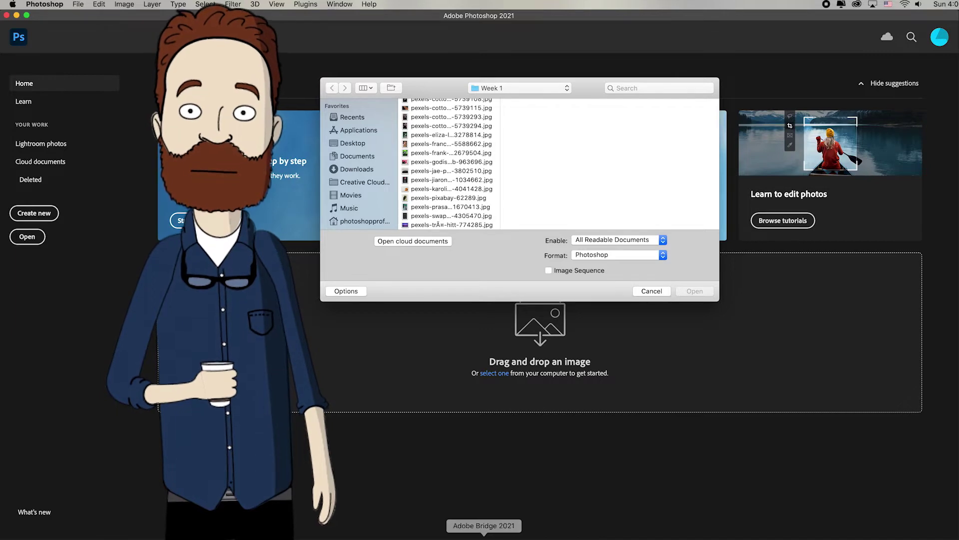
pyautogui.click(484, 536)
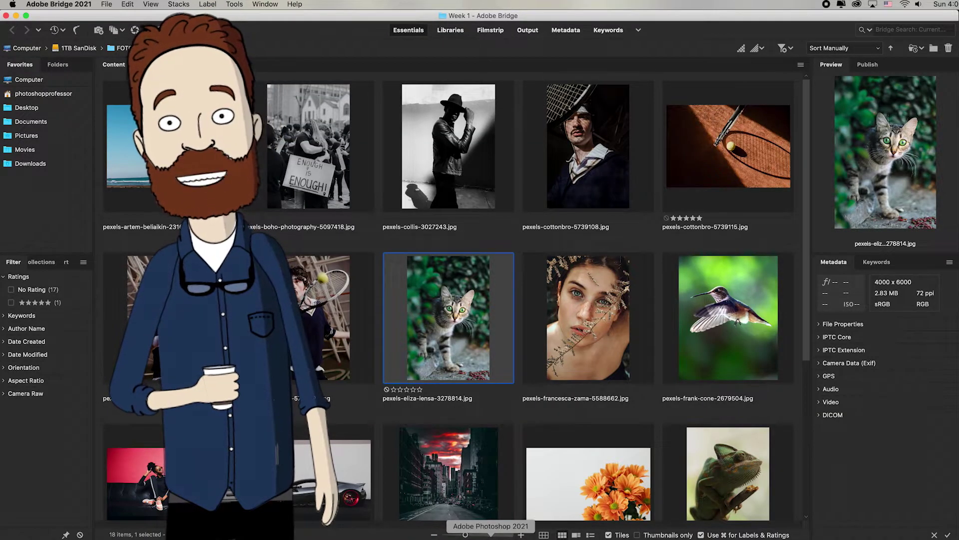
pyautogui.click(491, 536)
pyautogui.click(440, 138)
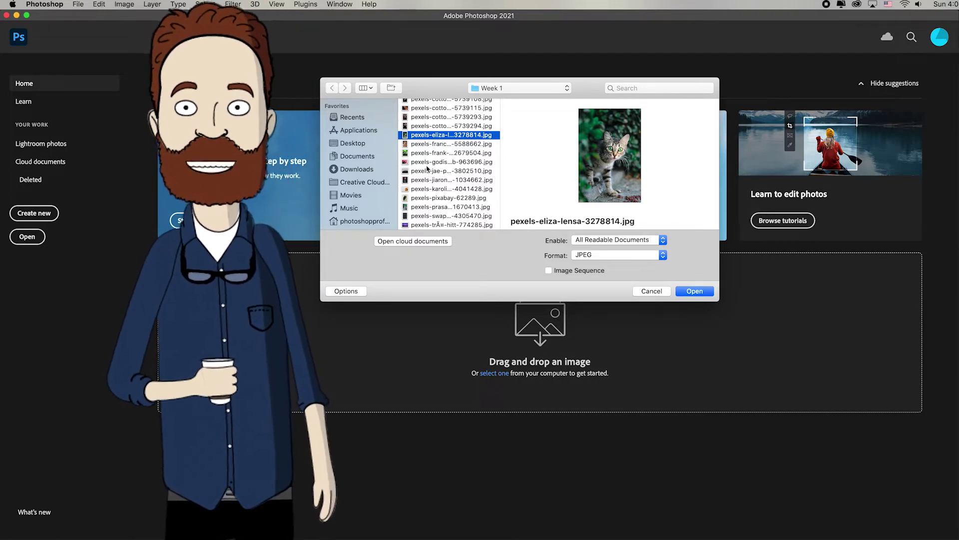
pyautogui.keyDown('super'); pyautogui.click(415, 152); pyautogui.keyUp('super')
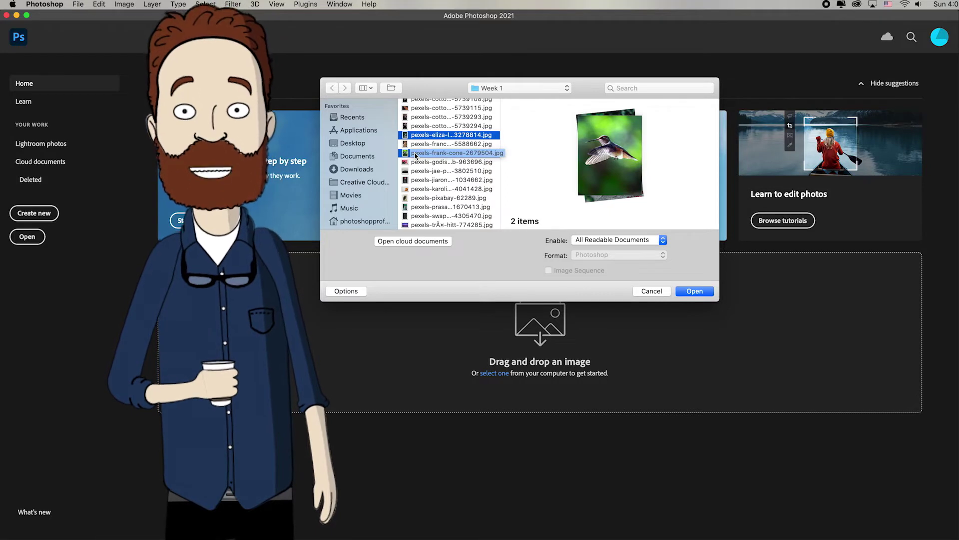
pyautogui.click(696, 290)
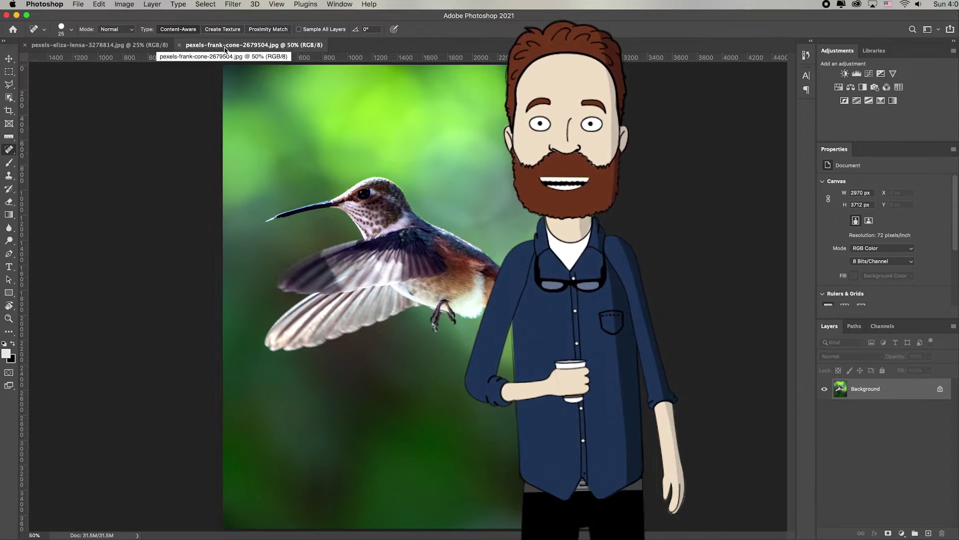
# - Switch between the cat and hummingbird document tabs, finishing on the hummingbird photo
pyautogui.click(104, 46)
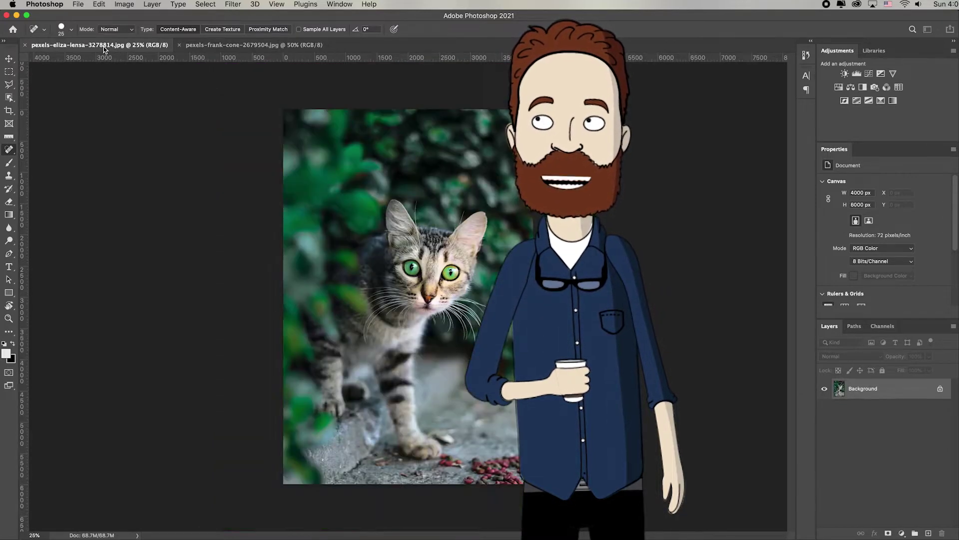
pyautogui.click(247, 46)
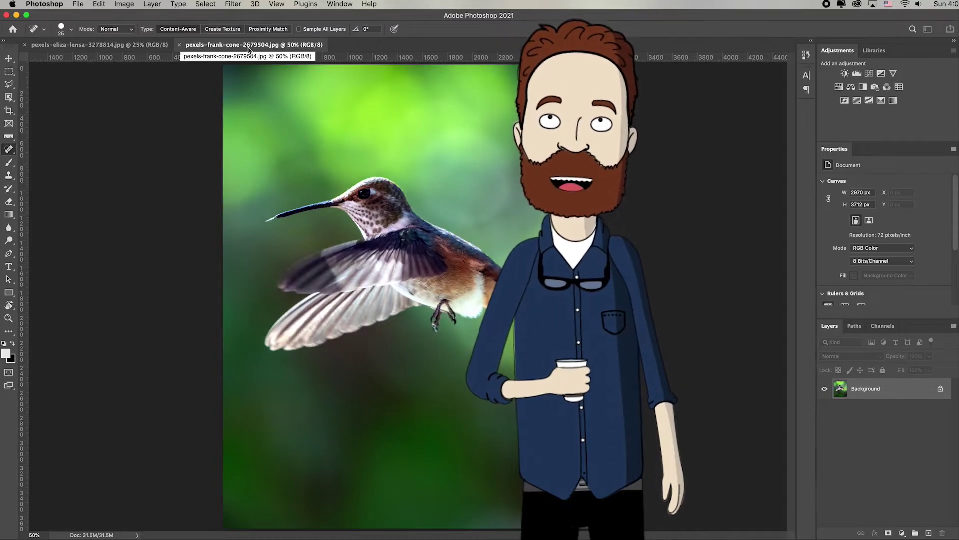
pyautogui.click(91, 46)
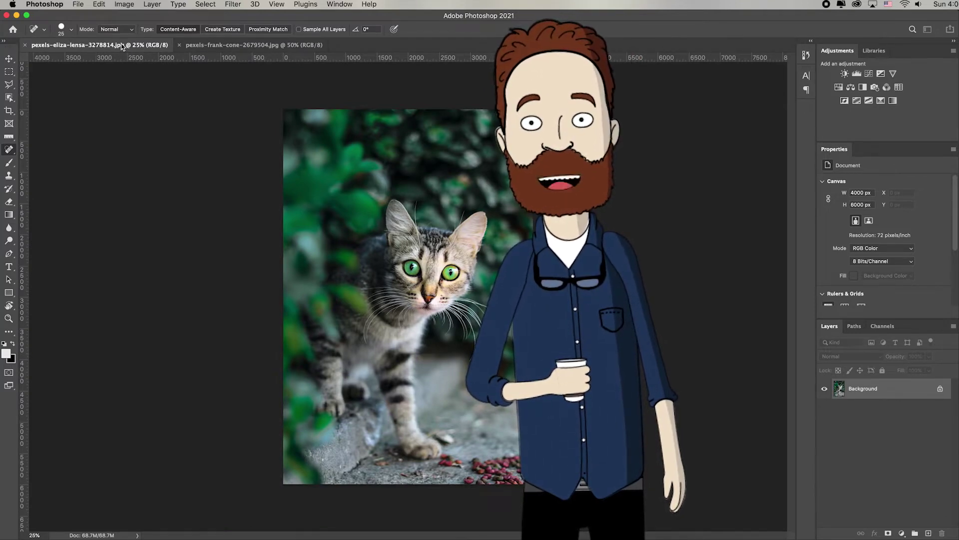
pyautogui.click(230, 46)
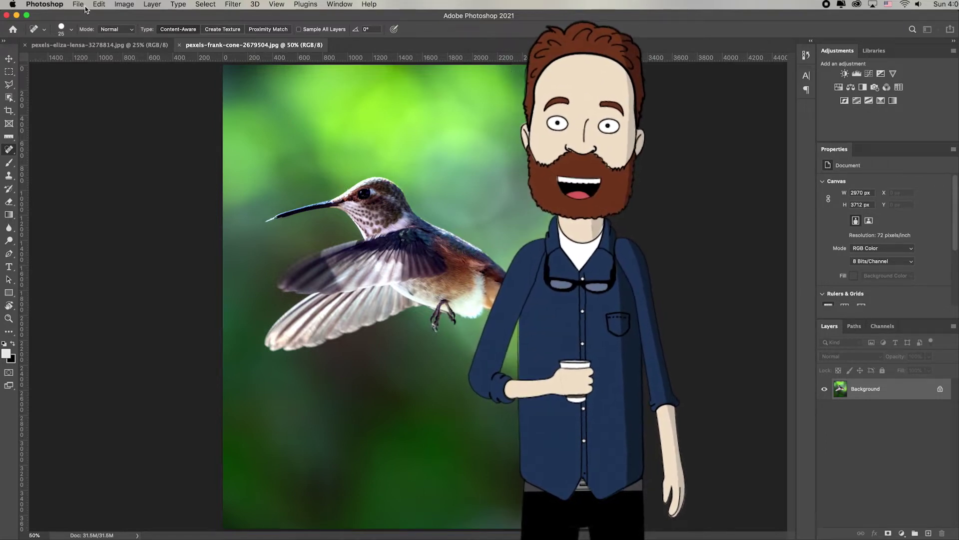
pyautogui.click(78, 5)
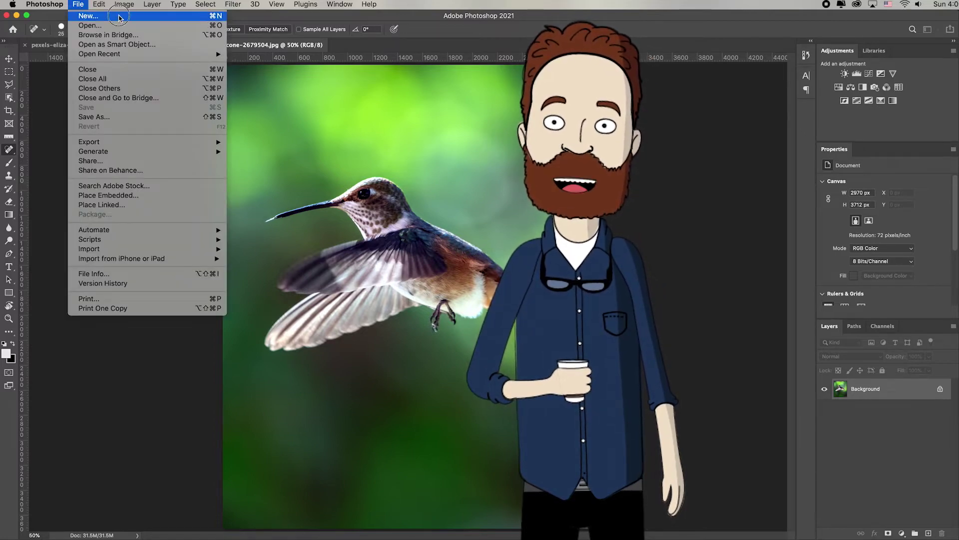
# - Start a new document and browse the Print, Art & Illustration, Web, Mobile and Film & Video presets, ending on Photo
pyautogui.click(118, 16)
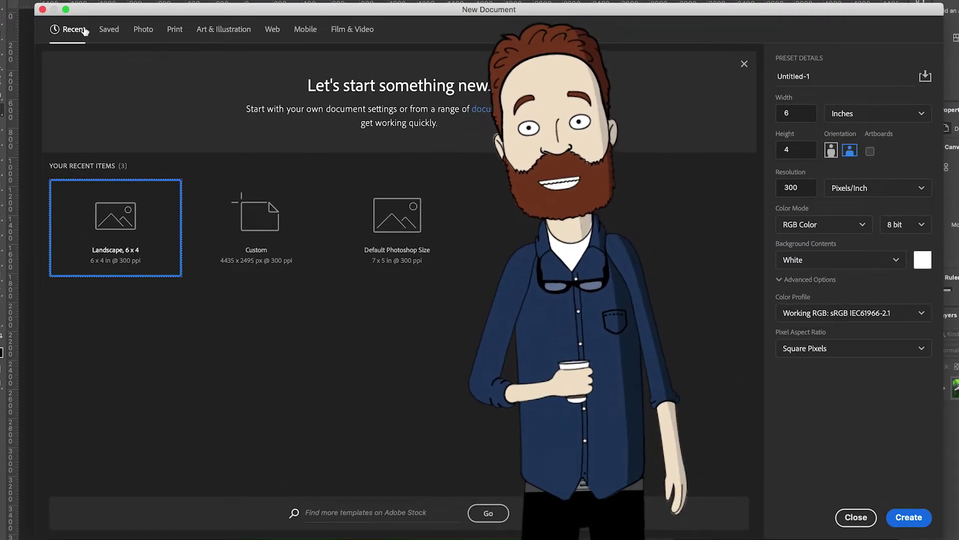
pyautogui.click(142, 31)
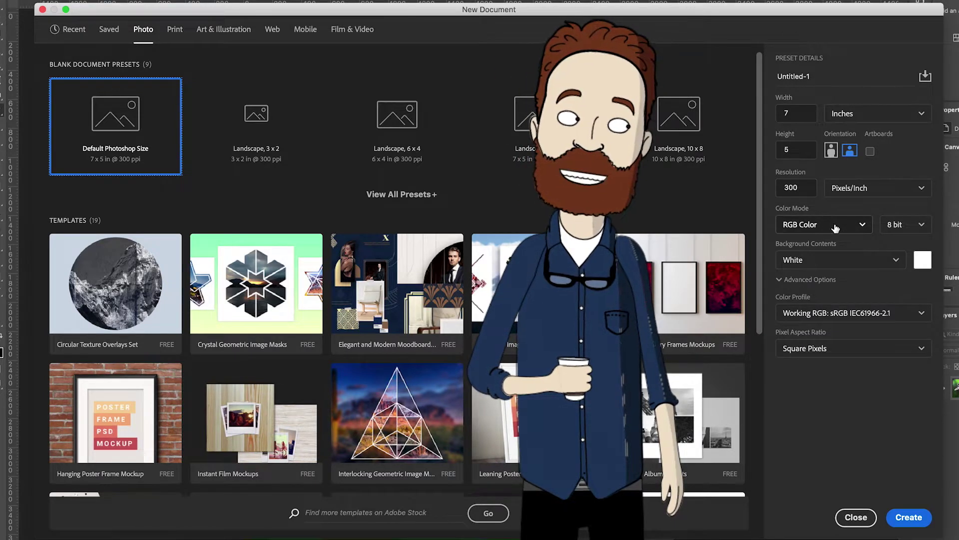
pyautogui.click(175, 30)
pyautogui.click(228, 31)
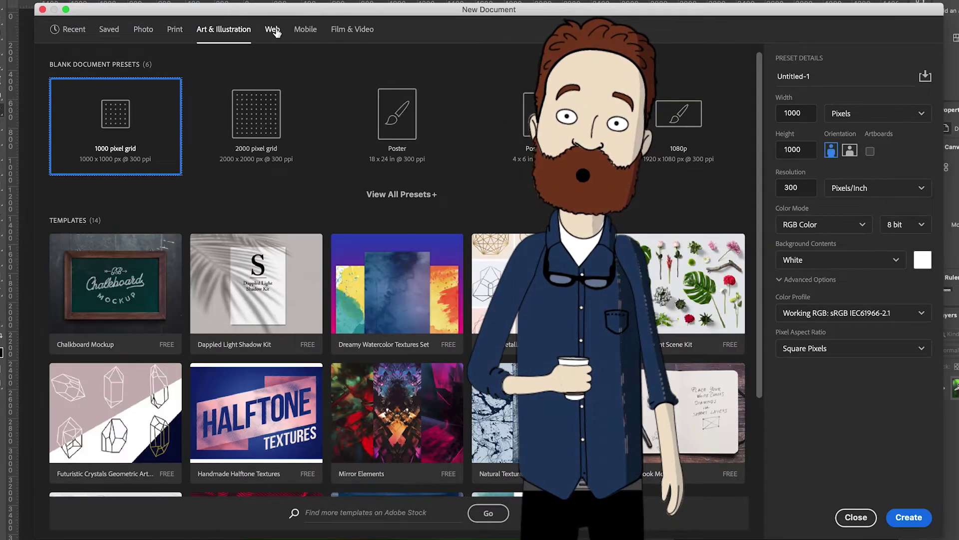
pyautogui.click(274, 31)
pyautogui.click(306, 31)
pyautogui.click(359, 31)
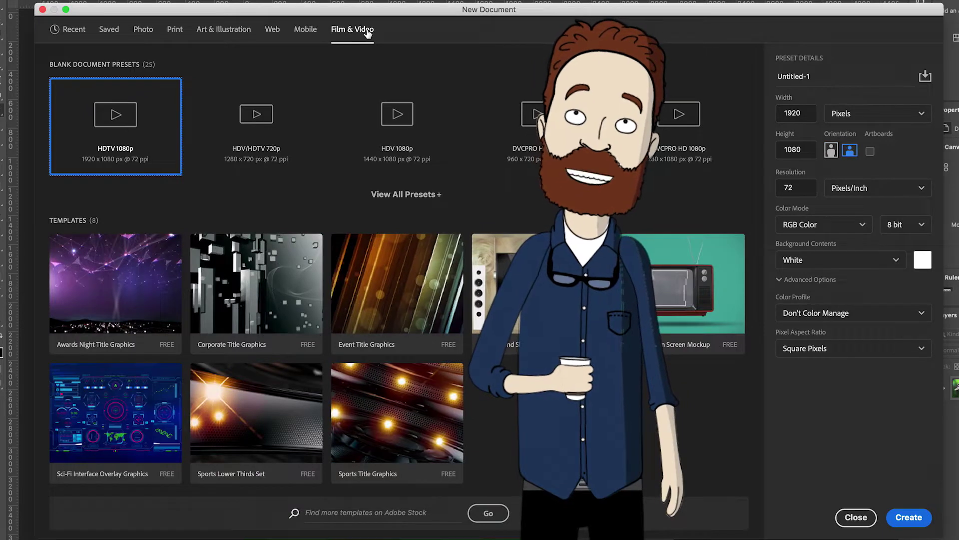
pyautogui.click(137, 31)
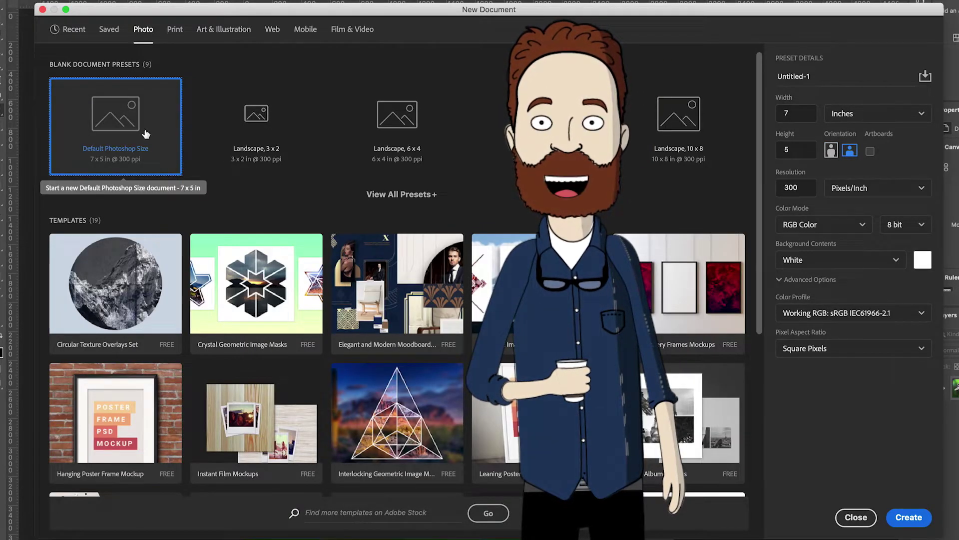
# - Choose the Landscape 6 x 4 photo preset from the full preset list
pyautogui.click(244, 124)
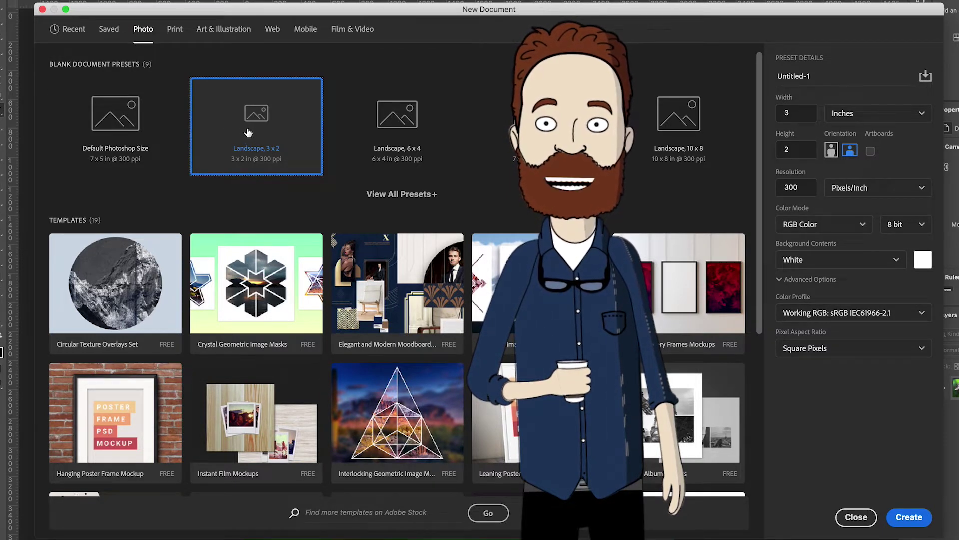
pyautogui.click(385, 199)
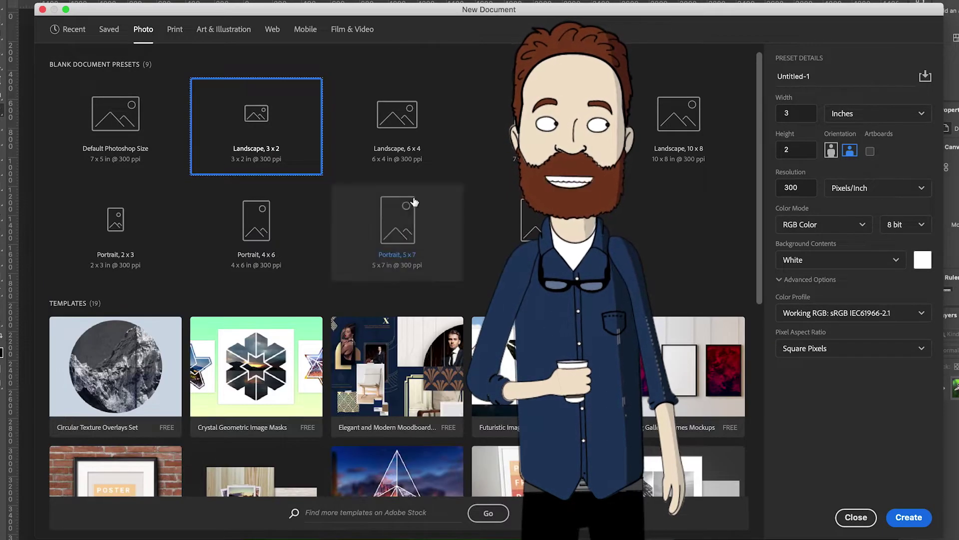
pyautogui.scroll(-1, 503, 187)
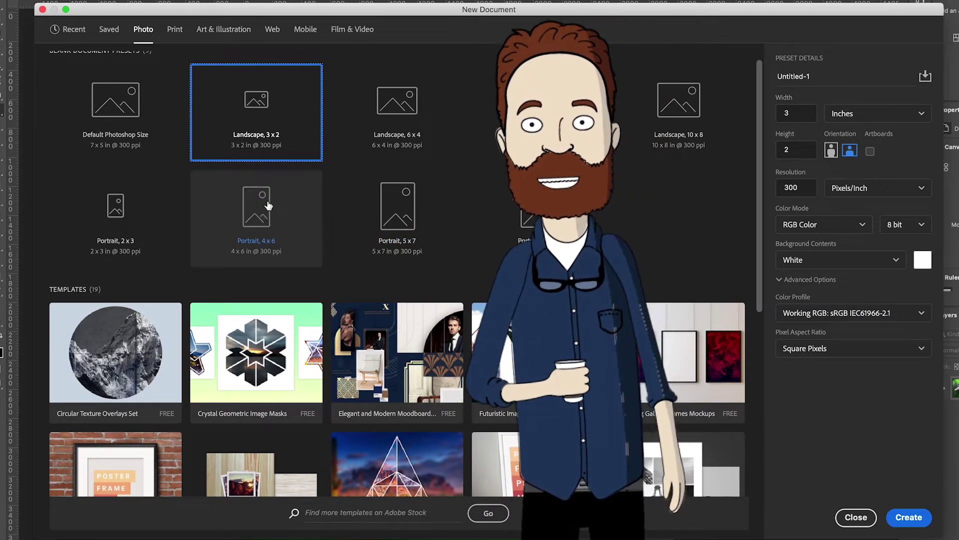
pyautogui.click(391, 104)
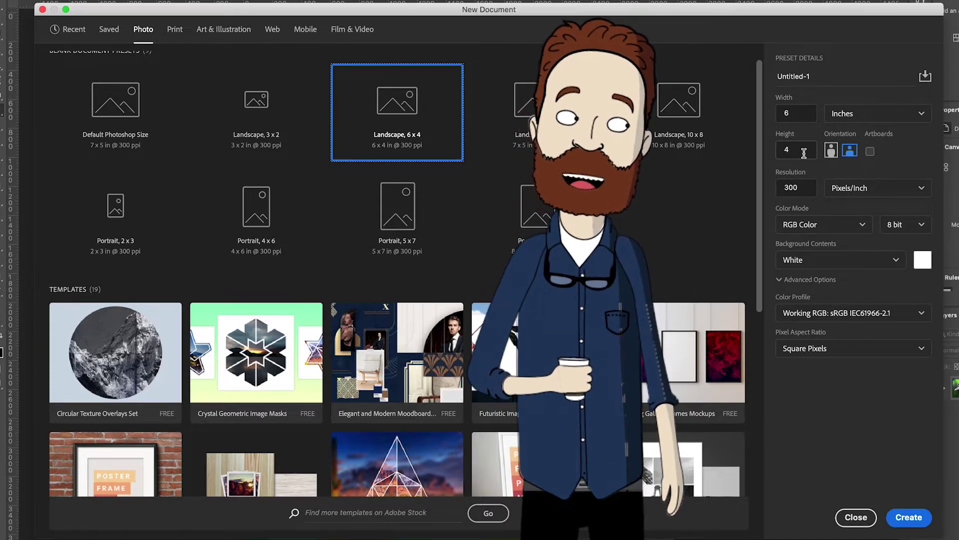
# - Keep Pixels/Inch, RGB Color and 8 bit, and create the 1800 x 1200 px document
pyautogui.click(922, 189)
pyautogui.click(860, 256)
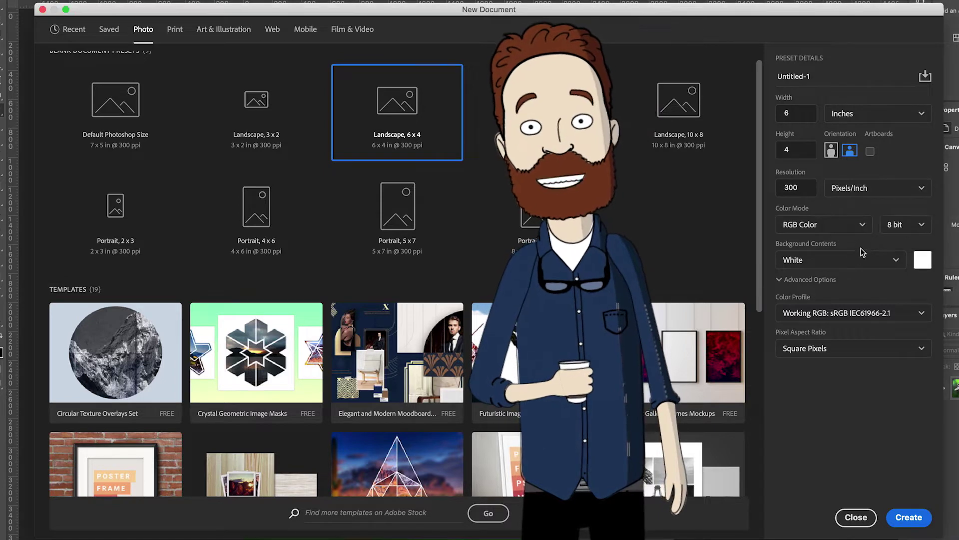
pyautogui.click(860, 226)
pyautogui.click(860, 226)
pyautogui.click(921, 225)
pyautogui.click(922, 228)
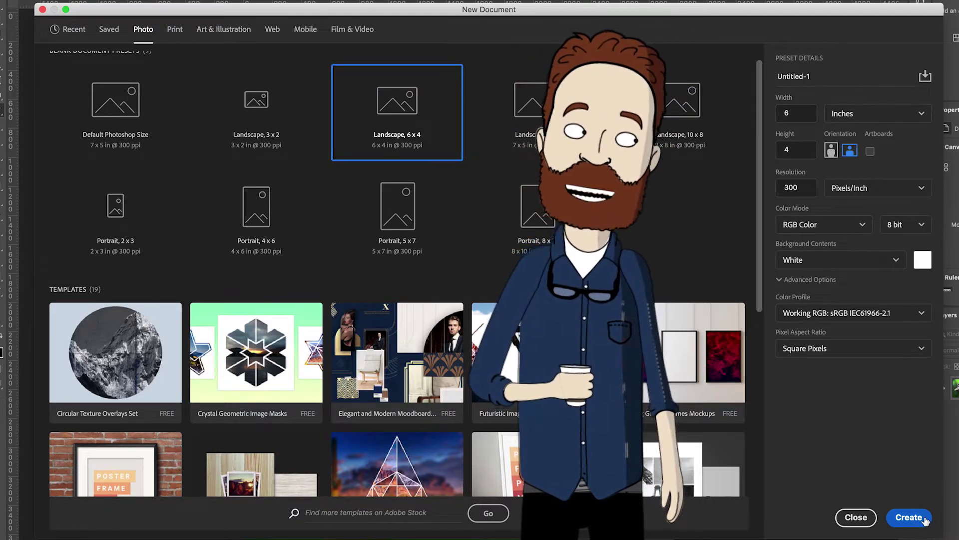
pyautogui.click(908, 517)
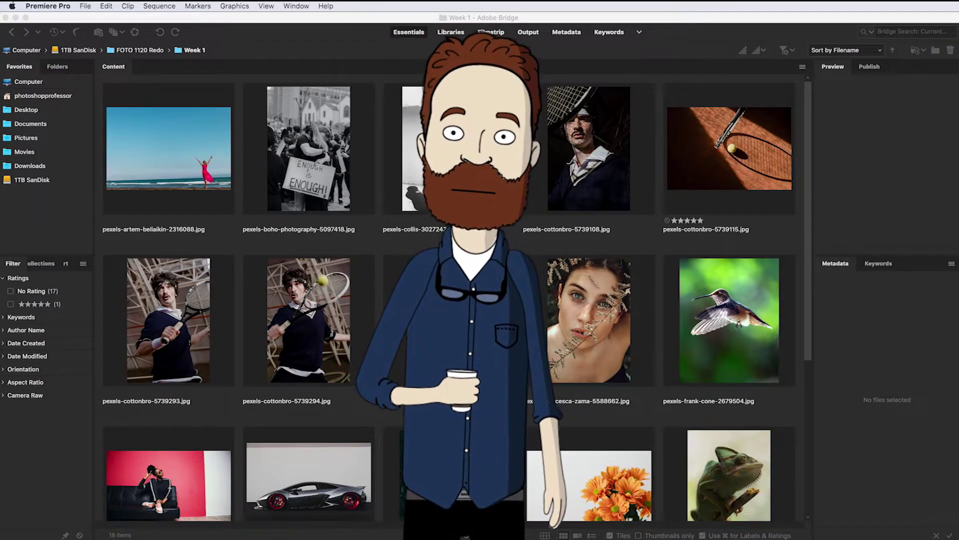
# - Select the beach photo of the woman in the pink dress in Bridge
pyautogui.click(212, 164)
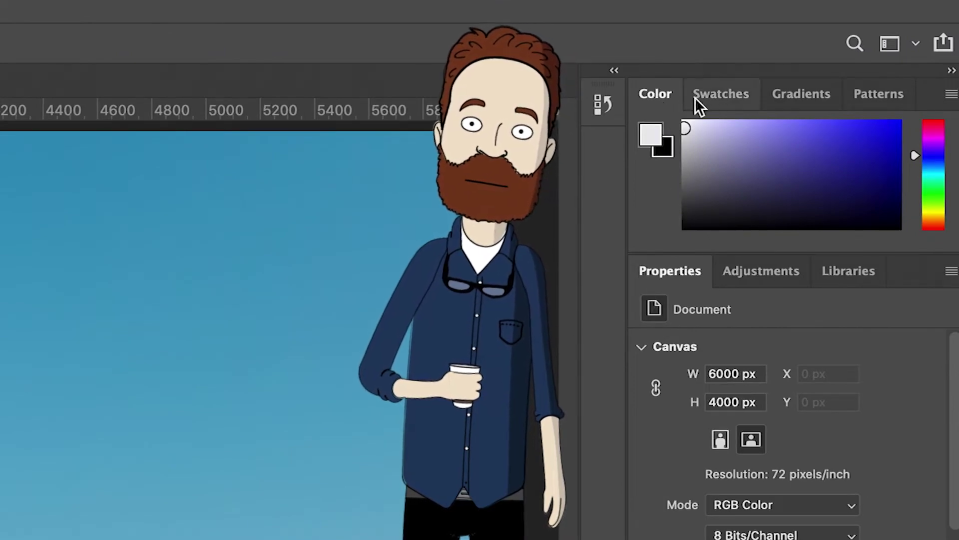
# - Make red the foreground colour using the RGB group in the Swatches panel
pyautogui.click(733, 98)
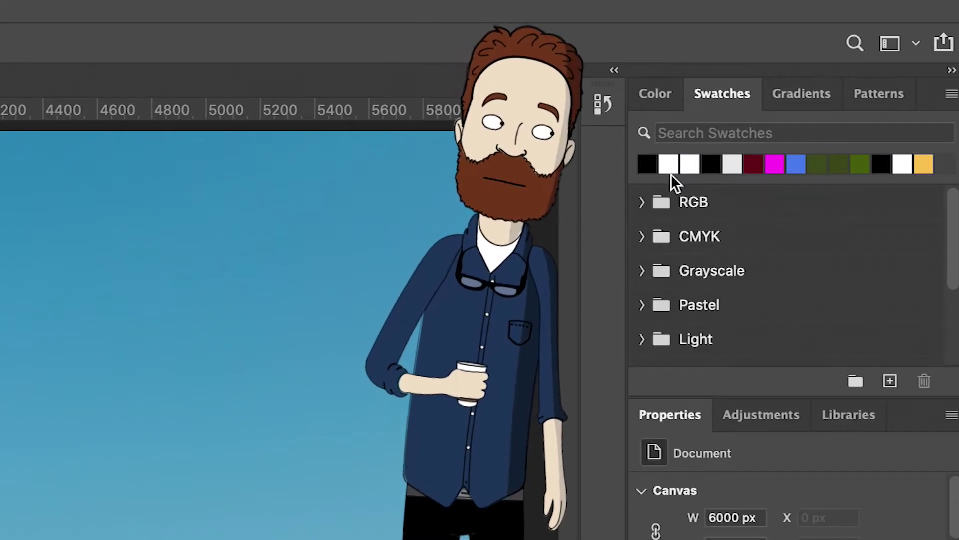
pyautogui.click(642, 202)
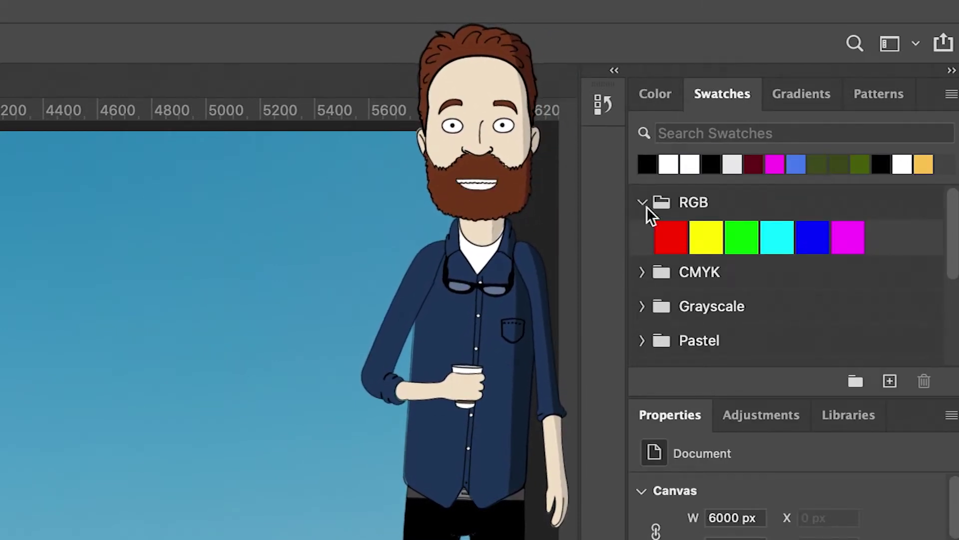
pyautogui.click(671, 237)
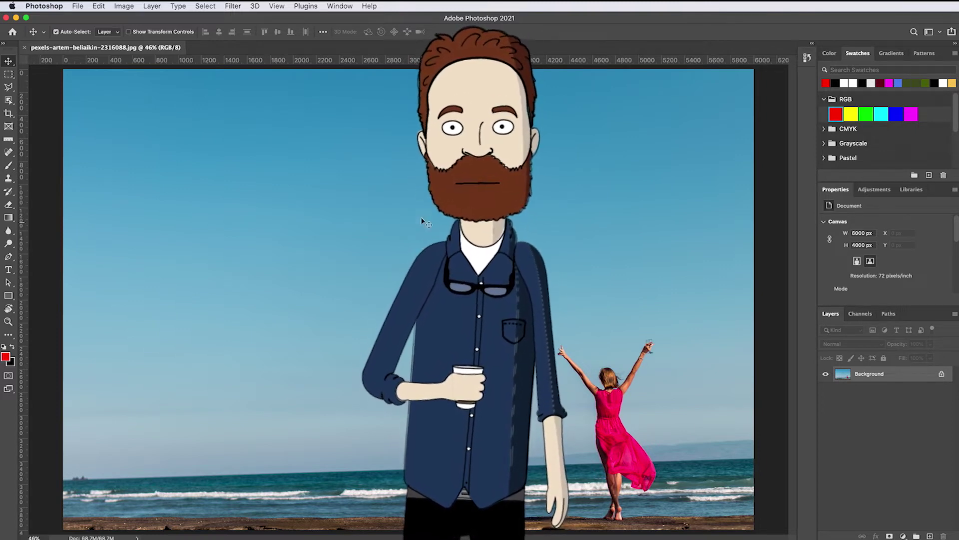
# - Show the Histogram panel, refresh it, then collapse the Navigator/Histogram group
pyautogui.click(340, 6)
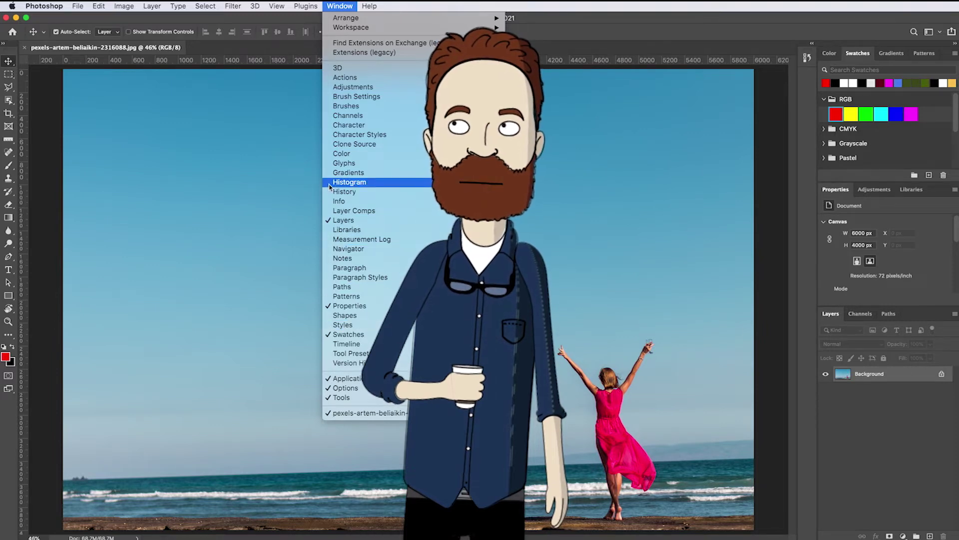
pyautogui.click(348, 182)
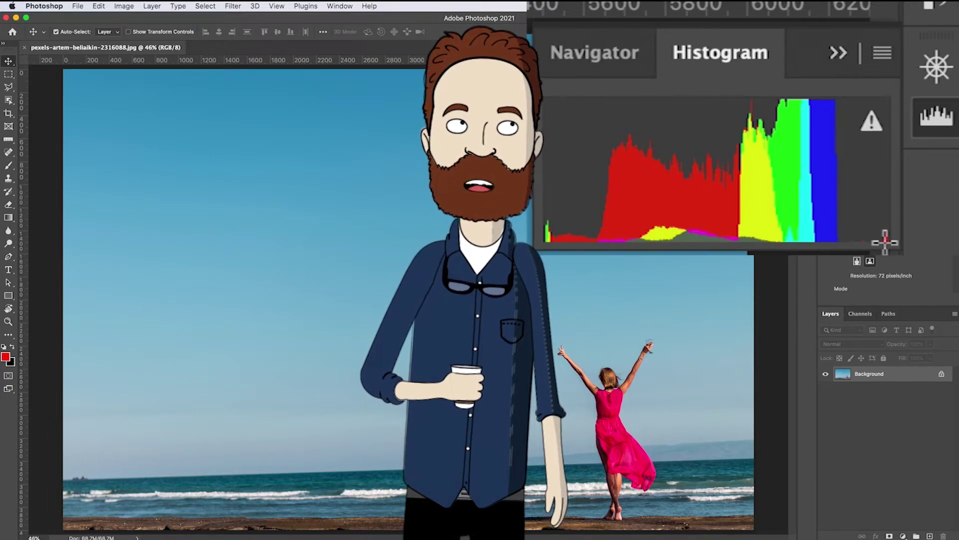
pyautogui.click(871, 124)
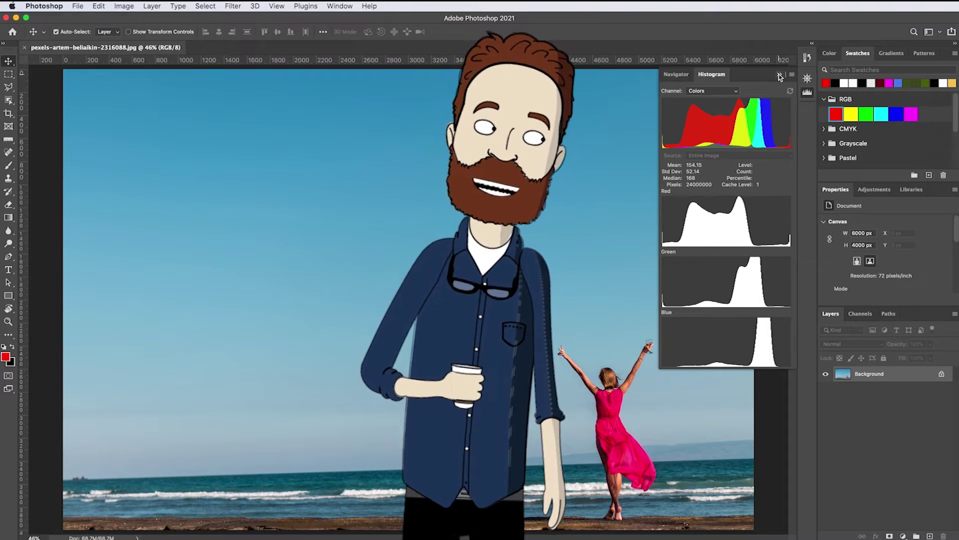
pyautogui.click(780, 76)
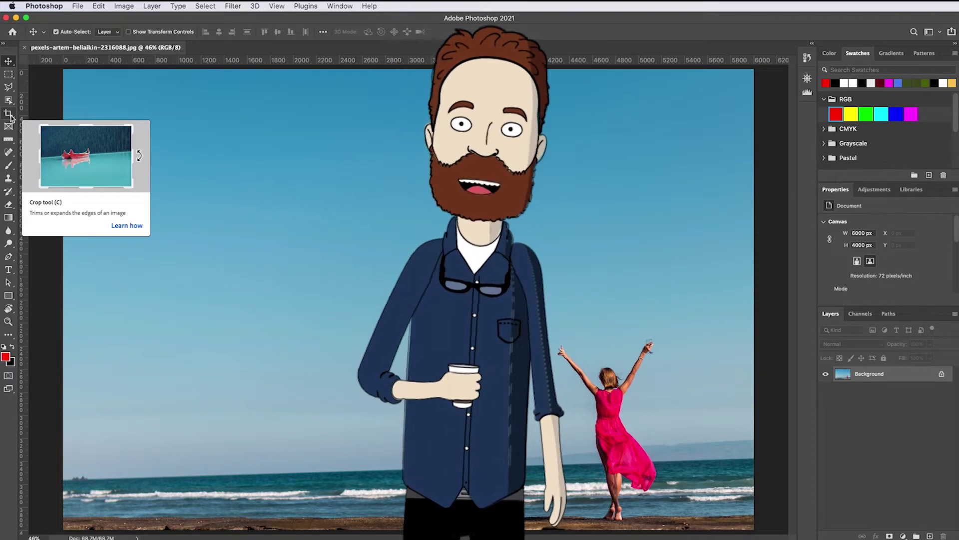
# - Switch to the Vertical Type Tool from the Type tool flyout
pyautogui.click(9, 270)
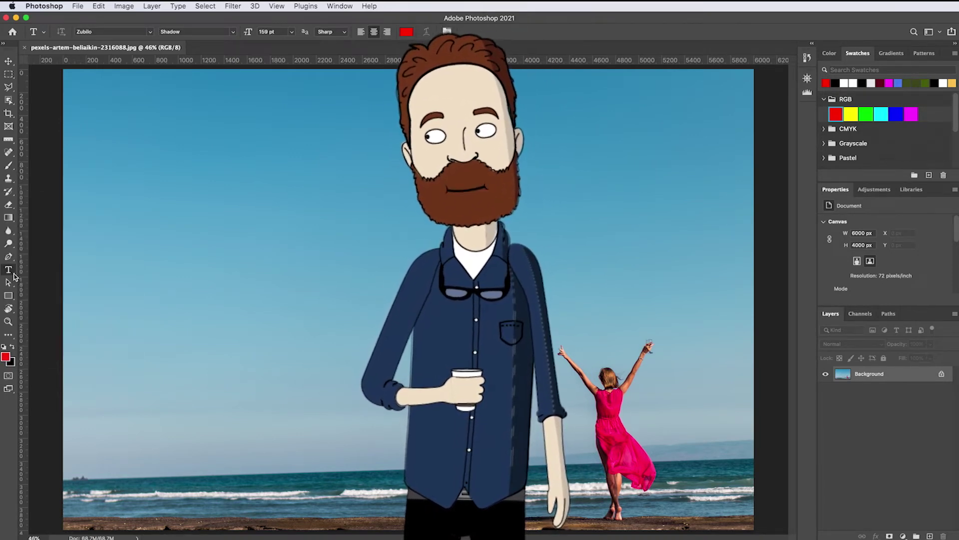
pyautogui.rightClick(11, 272)
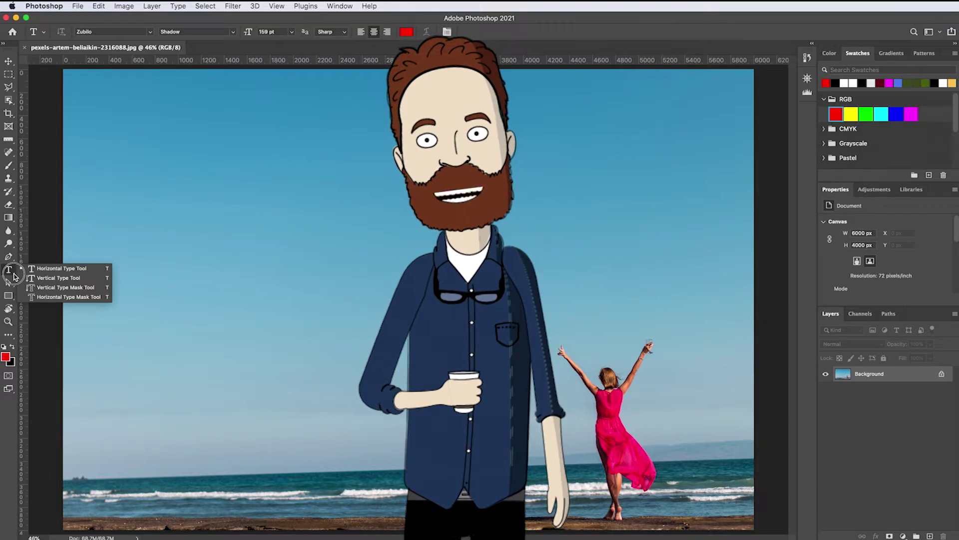
pyautogui.click(91, 270)
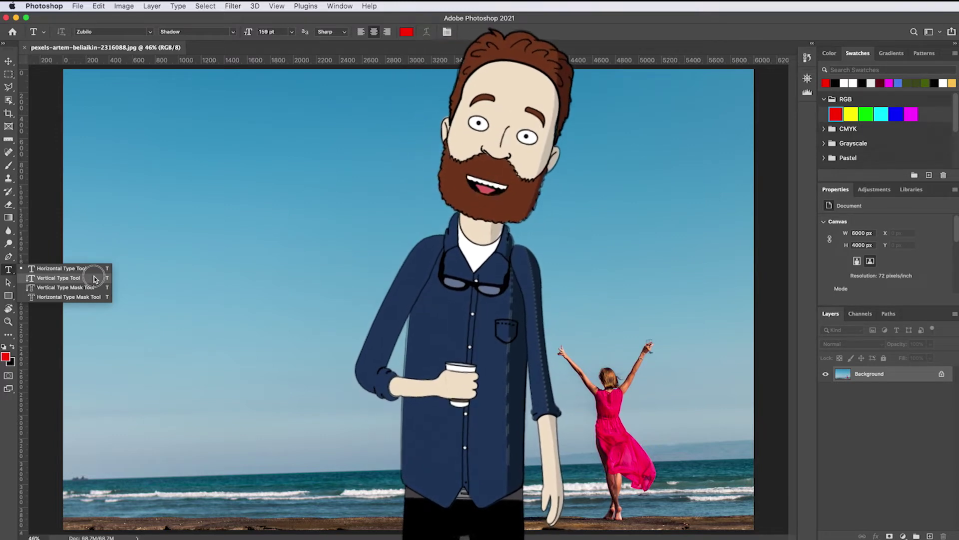
pyautogui.click(95, 277)
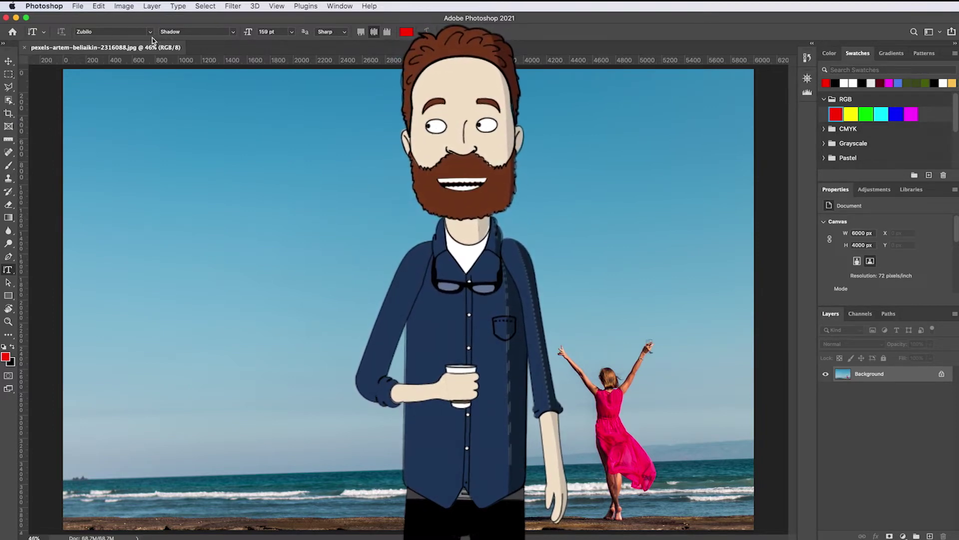
pyautogui.click(9, 167)
# - Enlarge the soft brush from 80 px through 97 and 191 px to about 396 px
pyautogui.click(71, 34)
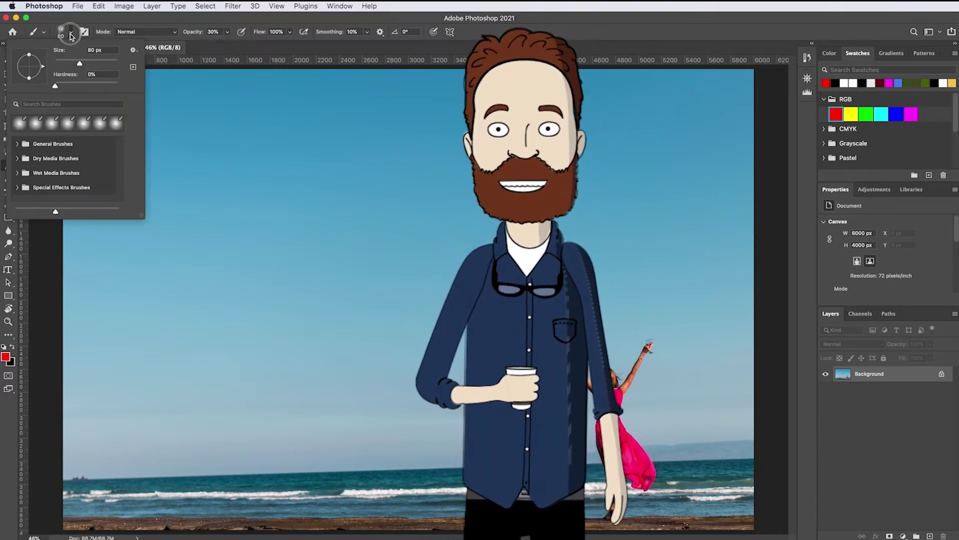
pyautogui.click(71, 34)
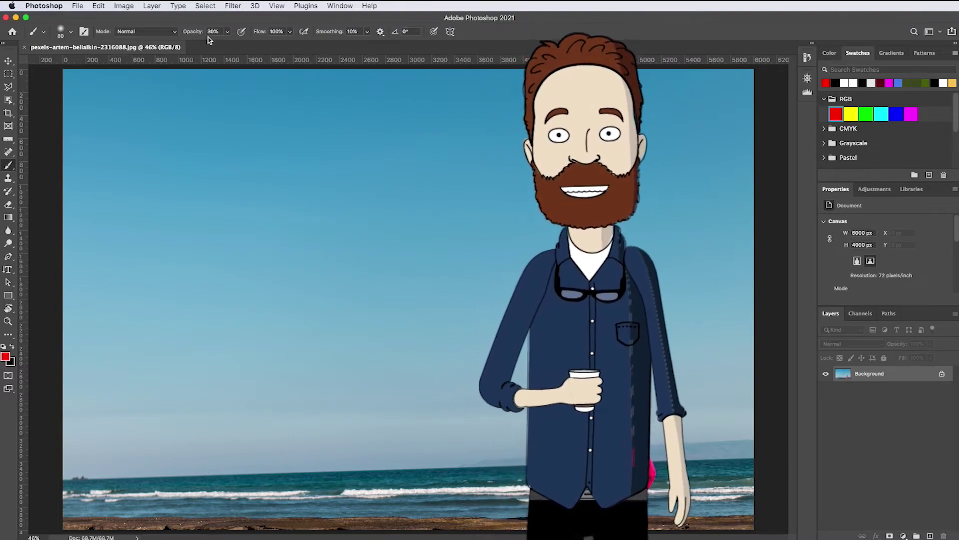
pyautogui.click(70, 33)
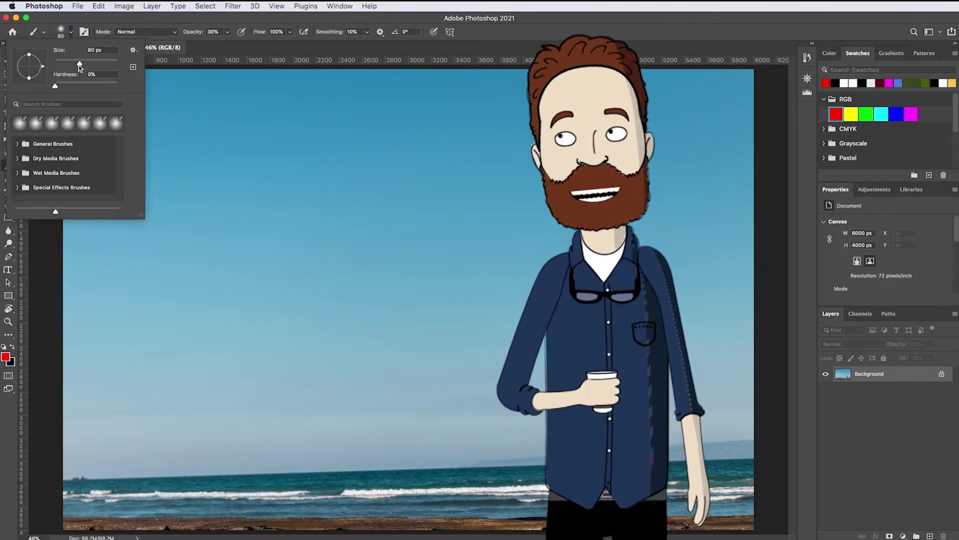
pyautogui.moveTo(81, 67); pyautogui.dragTo(86, 68)
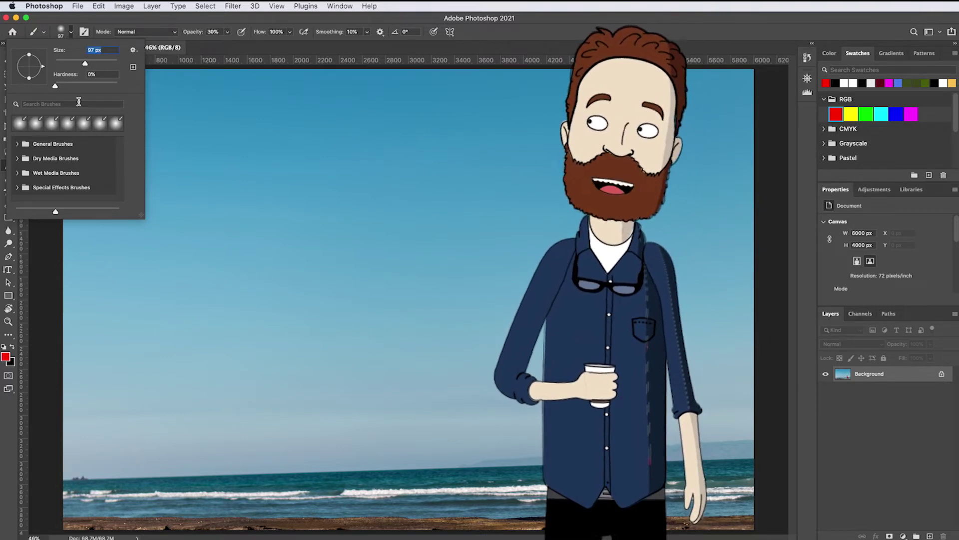
pyautogui.moveTo(85, 64); pyautogui.dragTo(100, 63)
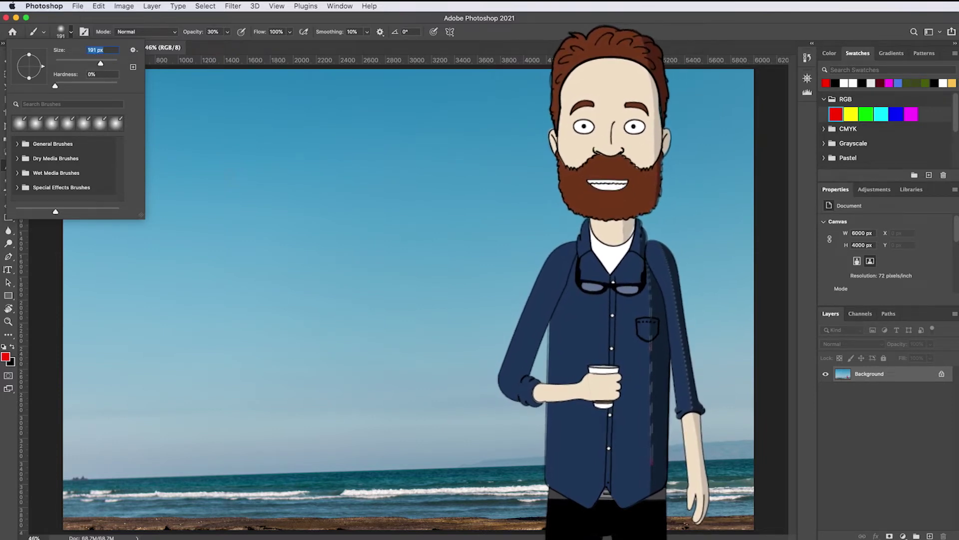
pyautogui.moveTo(103, 63)
pyautogui.mouseDown()
pyautogui.moveTo(59, 63)
pyautogui.moveTo(107, 63)
pyautogui.mouseUp()
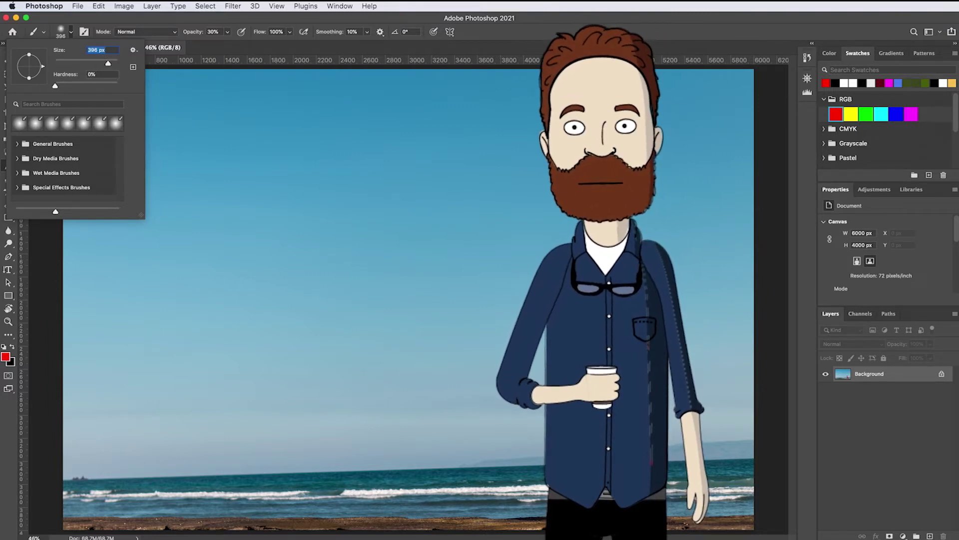
# - Paint red strokes over the sky, raise opacity to 100%, scribble, then undo the scribble
pyautogui.click(233, 50)
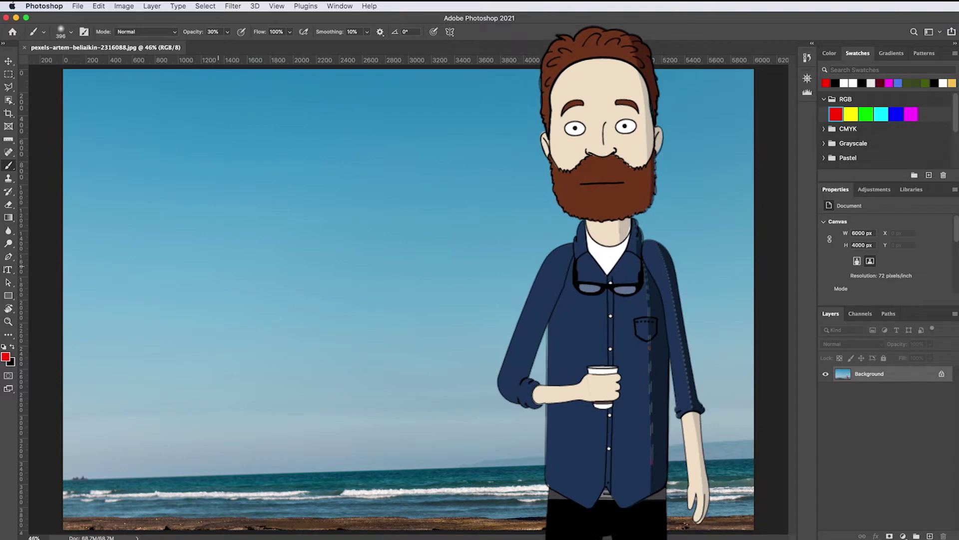
pyautogui.moveTo(117, 145)
pyautogui.mouseDown()
pyautogui.moveTo(274, 188)
pyautogui.moveTo(187, 250)
pyautogui.moveTo(325, 252)
pyautogui.moveTo(187, 353)
pyautogui.moveTo(368, 331)
pyautogui.moveTo(175, 103)
pyautogui.moveTo(350, 287)
pyautogui.mouseUp()
pyautogui.press('0')
pyautogui.moveTo(425, 256)
pyautogui.mouseDown()
pyautogui.moveTo(221, 345)
pyautogui.moveTo(293, 421)
pyautogui.moveTo(279, 427)
pyautogui.moveTo(144, 376)
pyautogui.moveTo(338, 205)
pyautogui.moveTo(239, 255)
pyautogui.moveTo(382, 279)
pyautogui.moveTo(464, 272)
pyautogui.mouseUp()
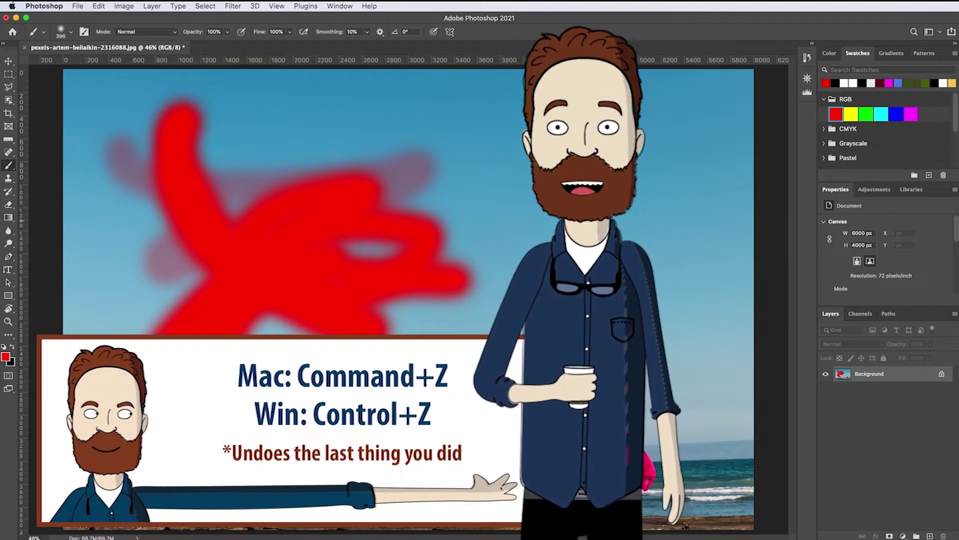
pyautogui.press('super+z')
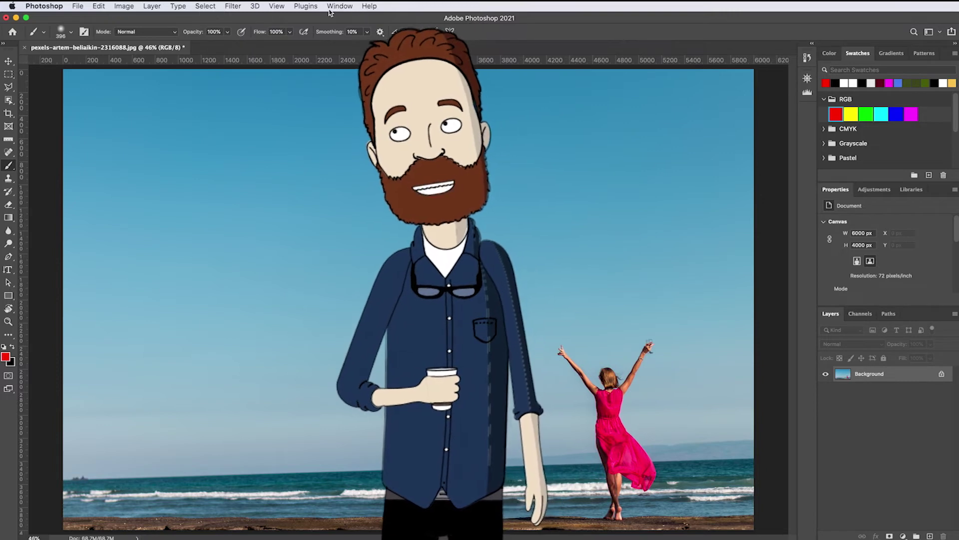
# - Close the beach photo from the File menu, choosing Don't Save to discard the brush edits
pyautogui.click(78, 7)
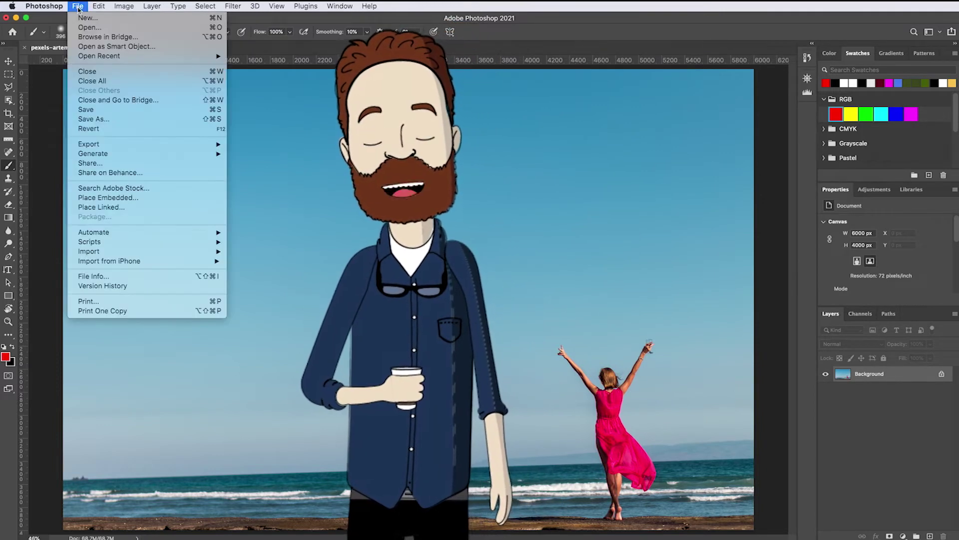
pyautogui.click(107, 73)
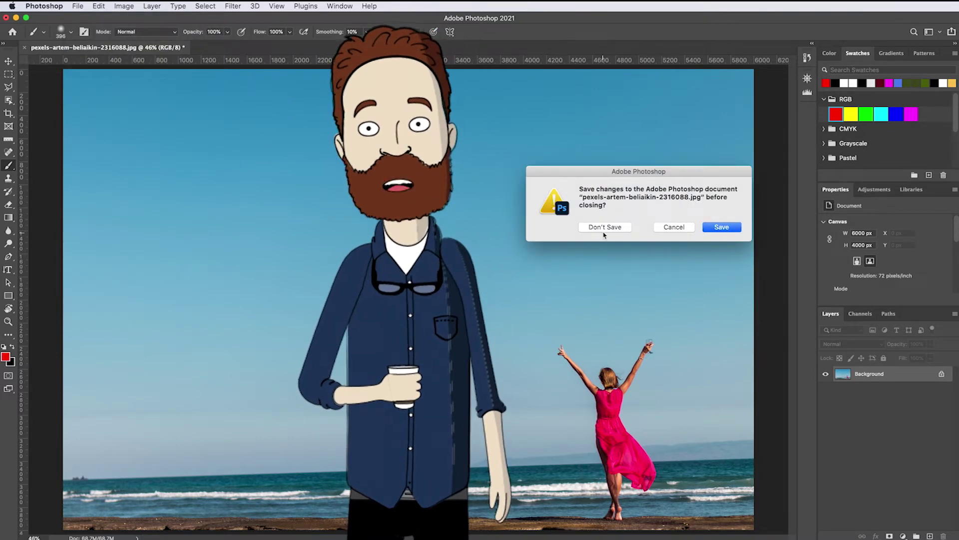
pyautogui.click(611, 227)
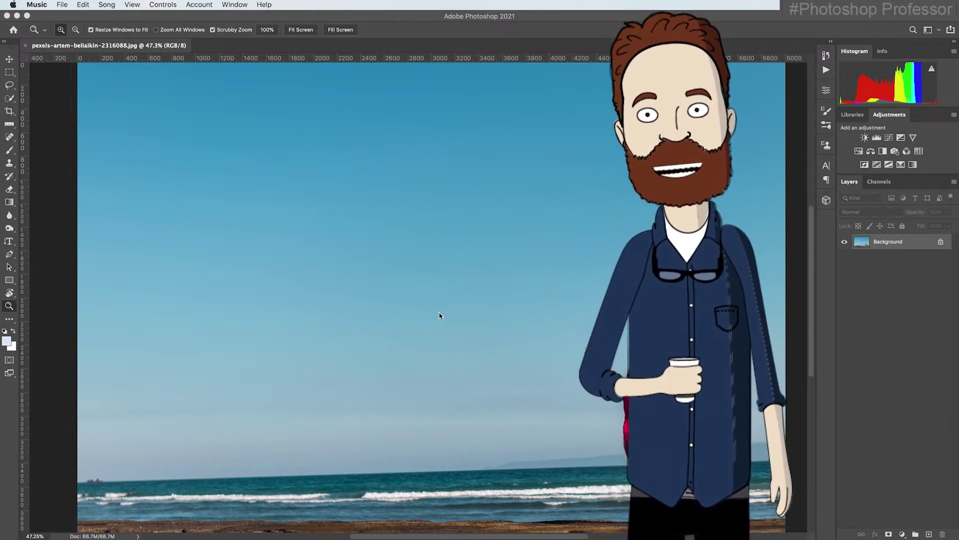
# - Zoom in one step on the reopened beach photo with the Zoom tool
pyautogui.click(495, 307)
# - Scrubby-zoom to 300%, fit with Cmd+0, hold to zoom in, then Option-hold out to 25%
pyautogui.click(478, 303)
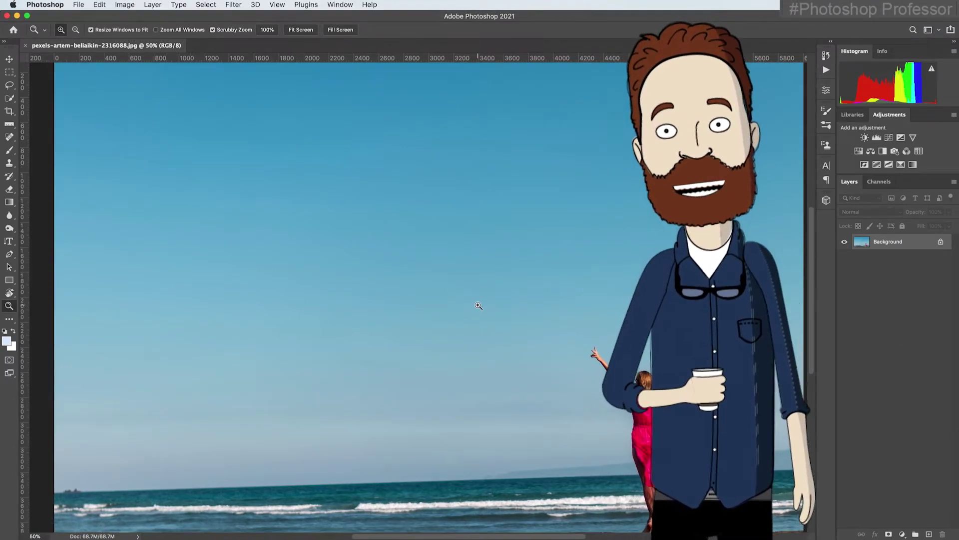
pyautogui.moveTo(478, 305); pyautogui.dragTo(257, 146)
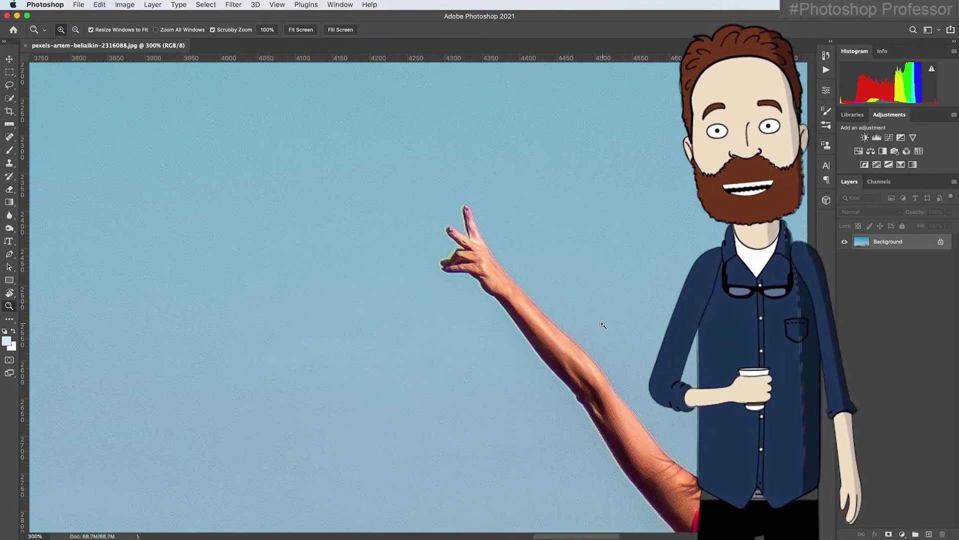
pyautogui.press('super+0')
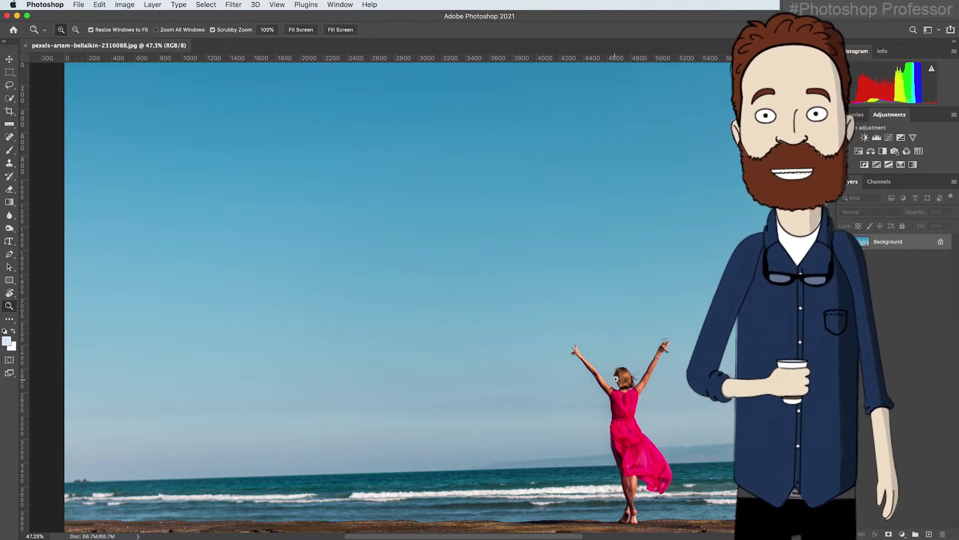
pyautogui.moveTo(616, 378); pyautogui.dragTo(628, 385)
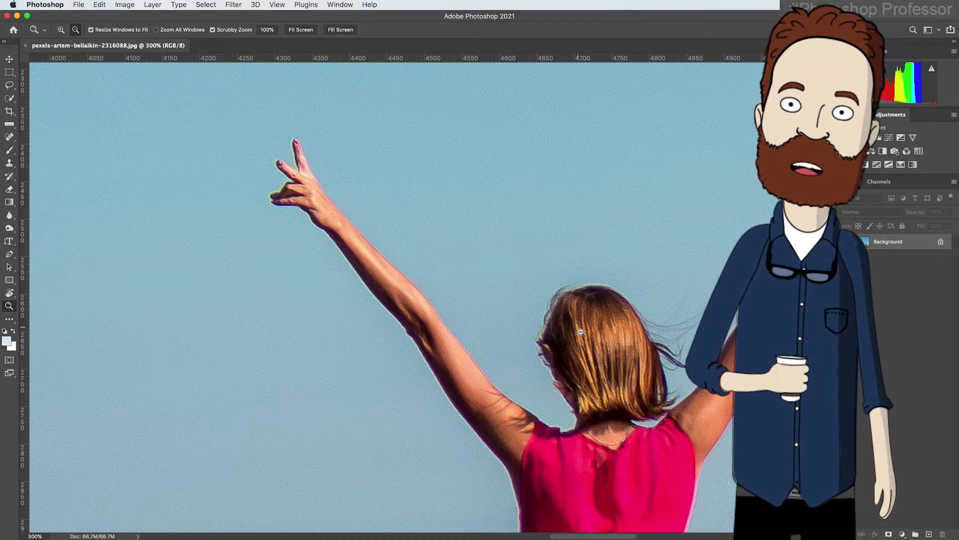
pyautogui.moveTo(597, 352); pyautogui.dragTo(598, 352)
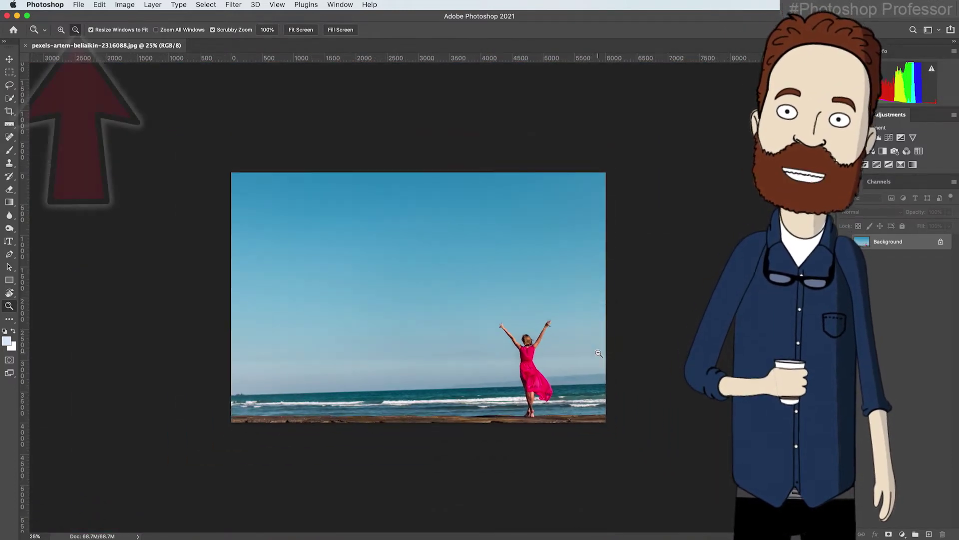
# - Set the Zoom tool to Zoom In and click the sky up to 100%
pyautogui.click(61, 30)
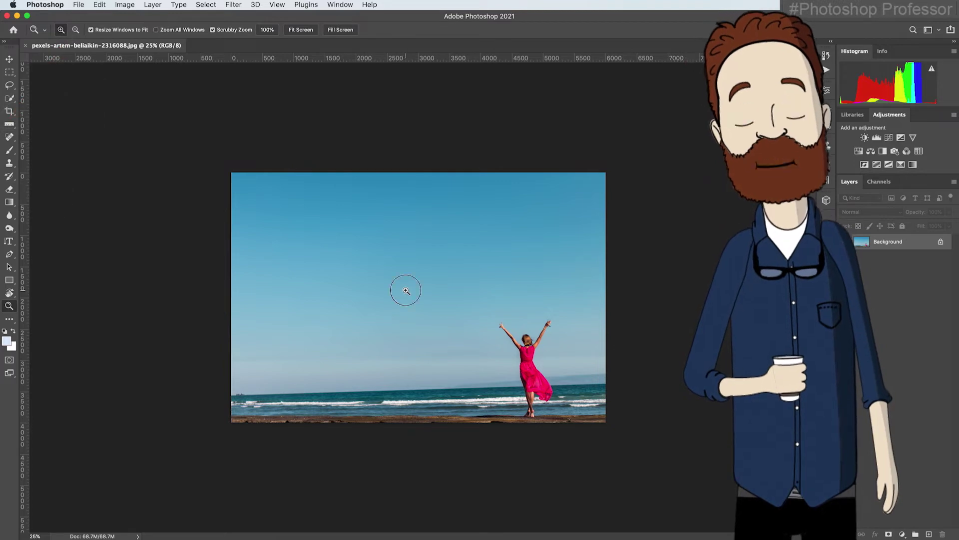
pyautogui.click(421, 289)
pyautogui.click(422, 289)
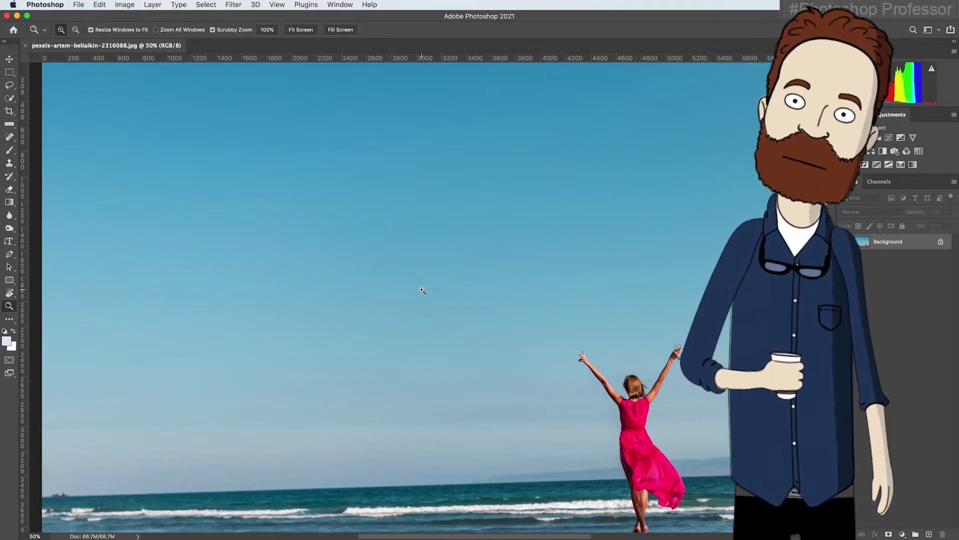
pyautogui.click(422, 290)
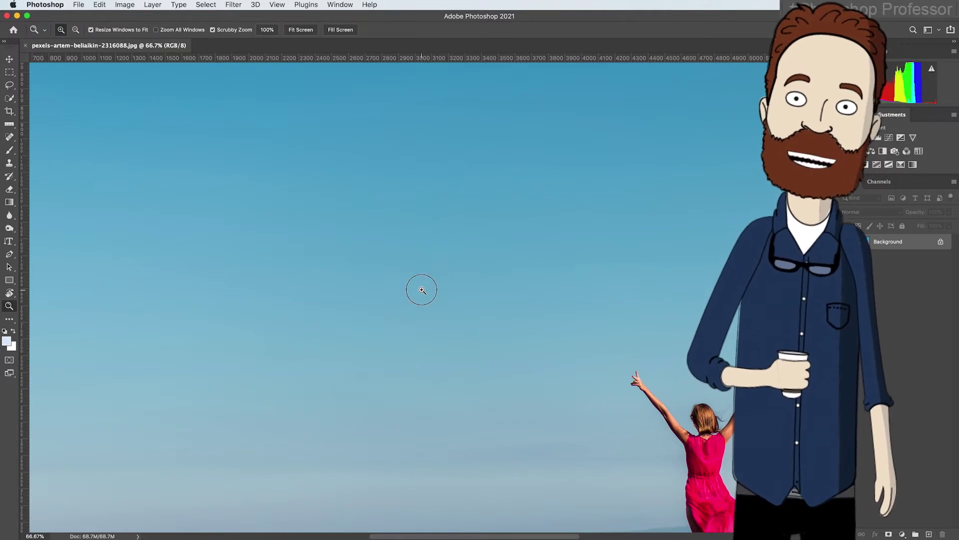
pyautogui.click(422, 290)
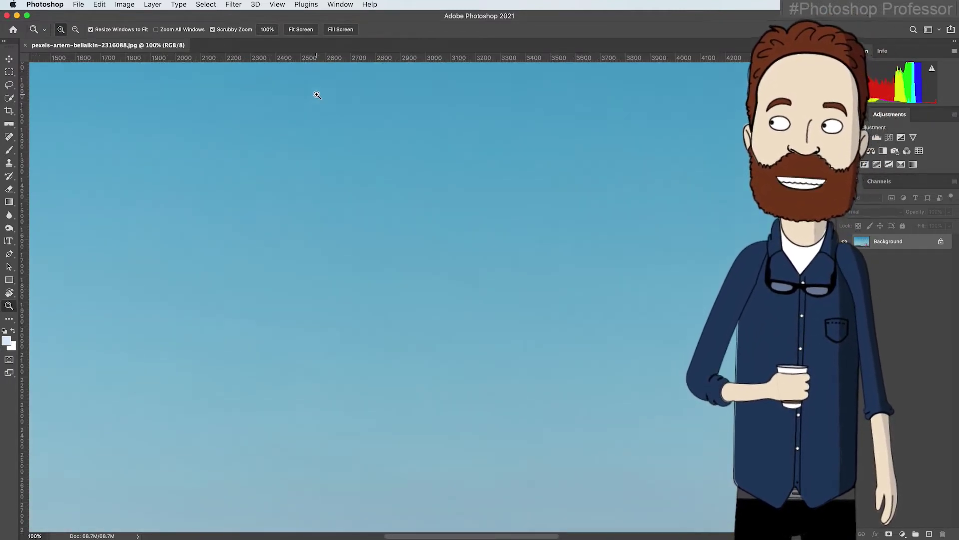
# - Zoom out continuously and by clicks through 25% down to 16.7%
pyautogui.hscroll(1, 299, 90)
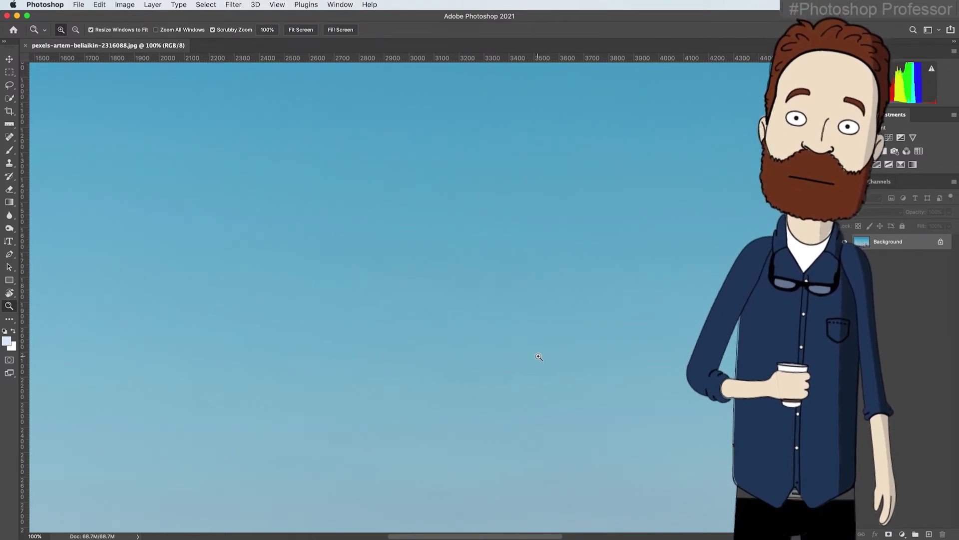
pyautogui.moveTo(612, 392); pyautogui.dragTo(621, 395)
pyautogui.click(621, 394)
pyautogui.click(499, 358)
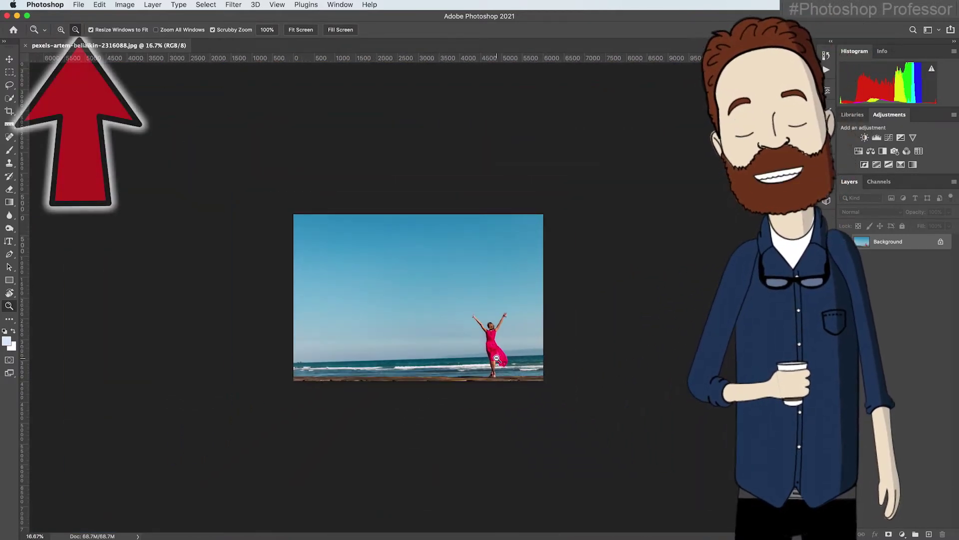
# - Zoom out to 12.5%, back to 16.7%, then Fit Screen the whole photo
pyautogui.click(476, 343)
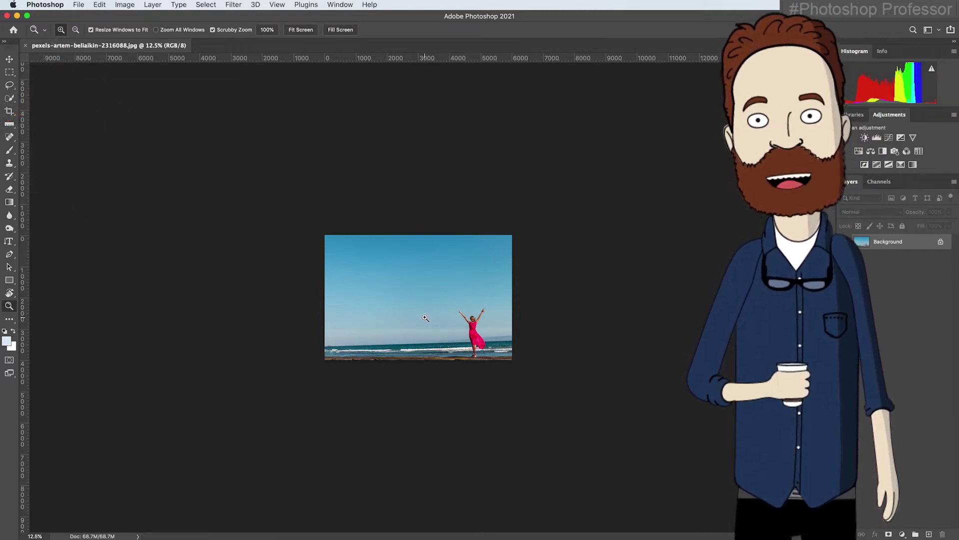
pyautogui.click(425, 317)
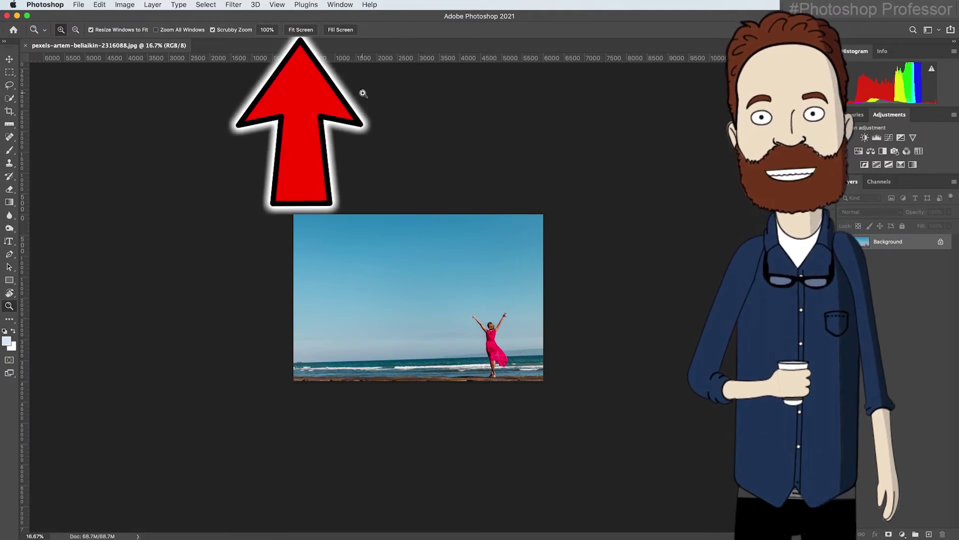
pyautogui.click(301, 30)
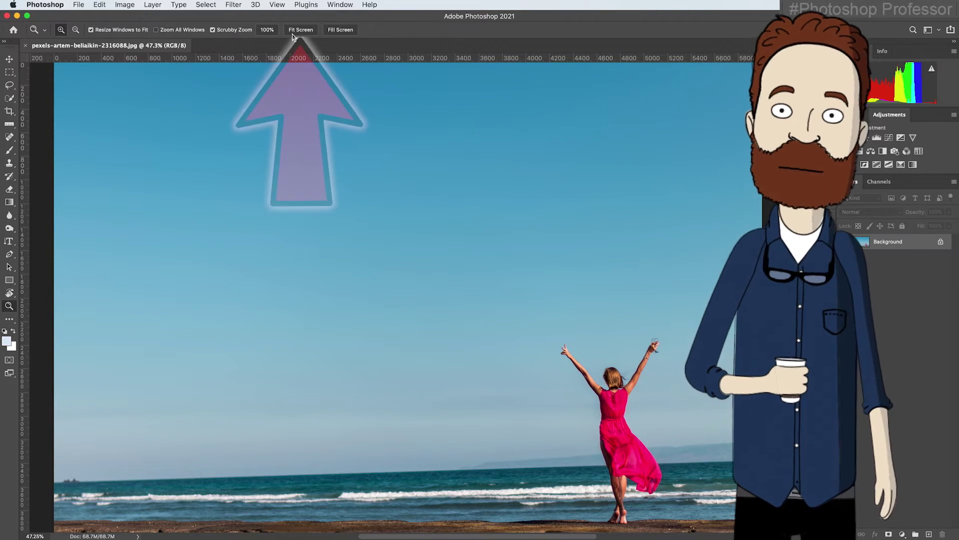
# - View at 100%, pan onto the woman, then jump to the left sky and resize to about 91%
pyautogui.click(267, 30)
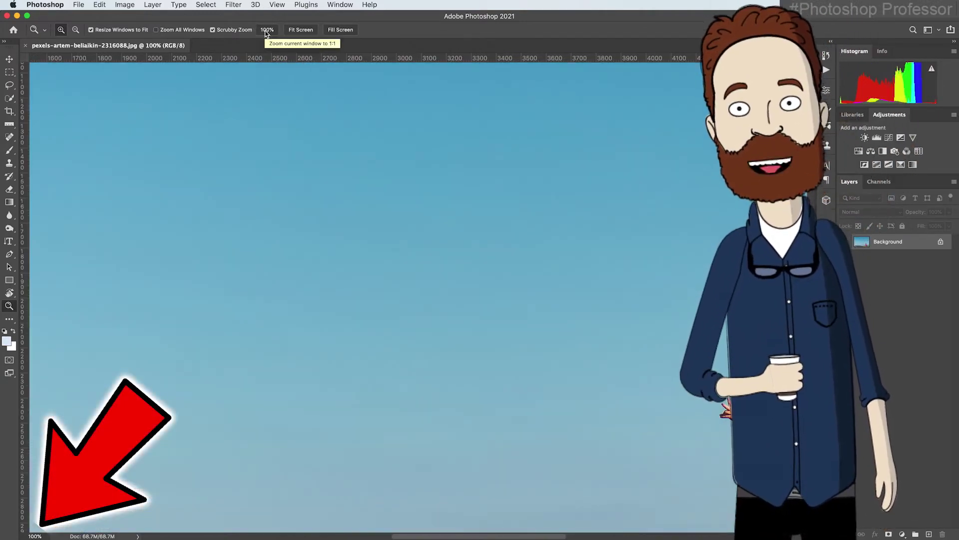
pyautogui.moveTo(561, 221); pyautogui.dragTo(291, 64)
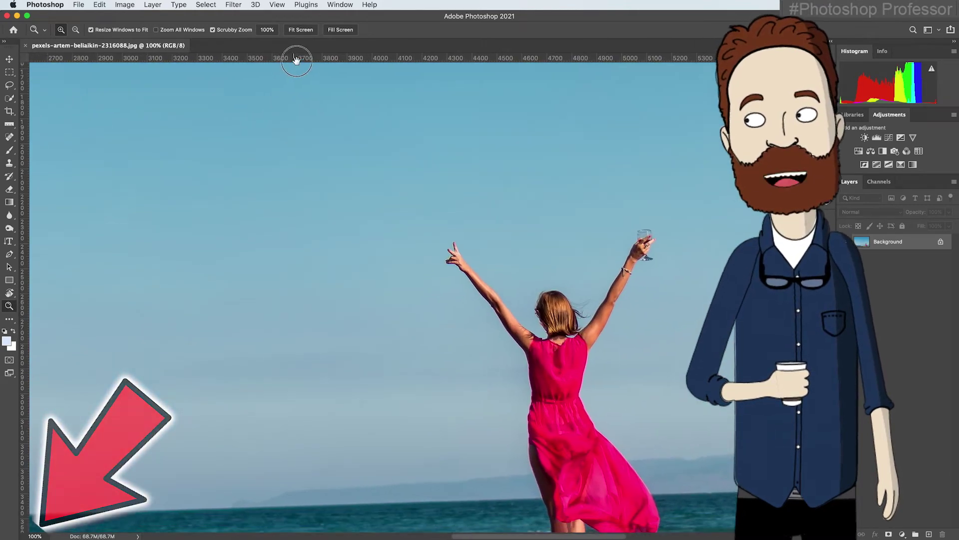
pyautogui.moveTo(480, 295); pyautogui.dragTo(210, 208)
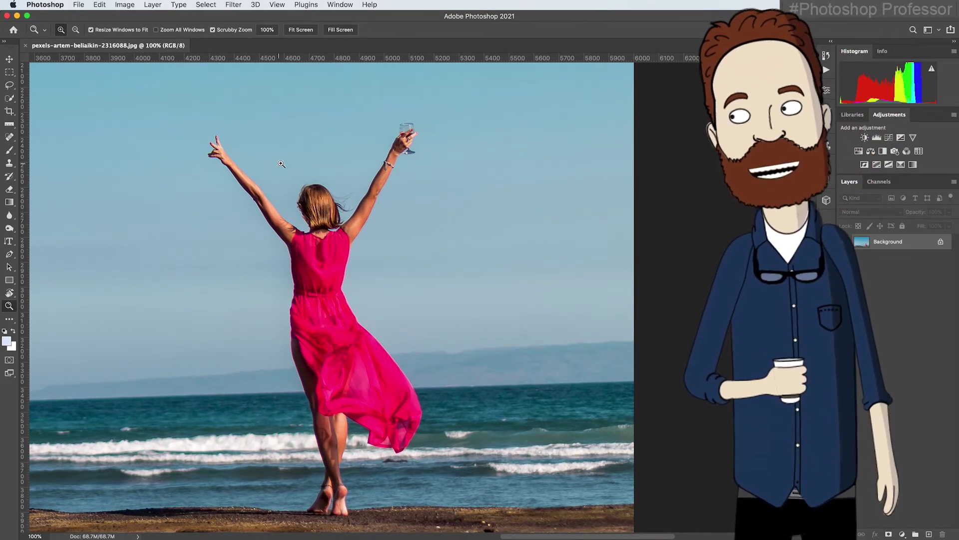
pyautogui.press('h')
pyautogui.moveTo(254, 159); pyautogui.dragTo(429, 172)
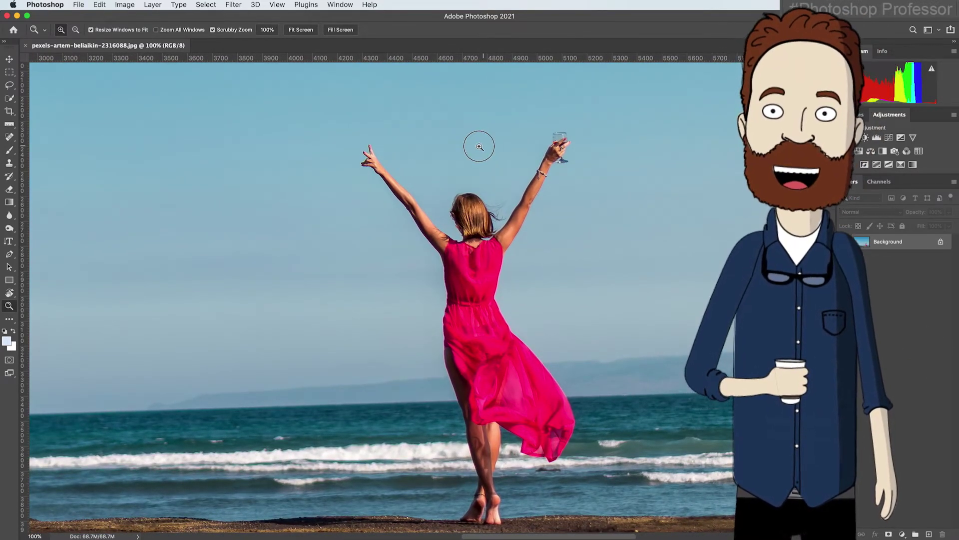
pyautogui.moveTo(479, 146)
pyautogui.mouseDown()
pyautogui.moveTo(368, 144)
pyautogui.moveTo(472, 159)
pyautogui.mouseUp()
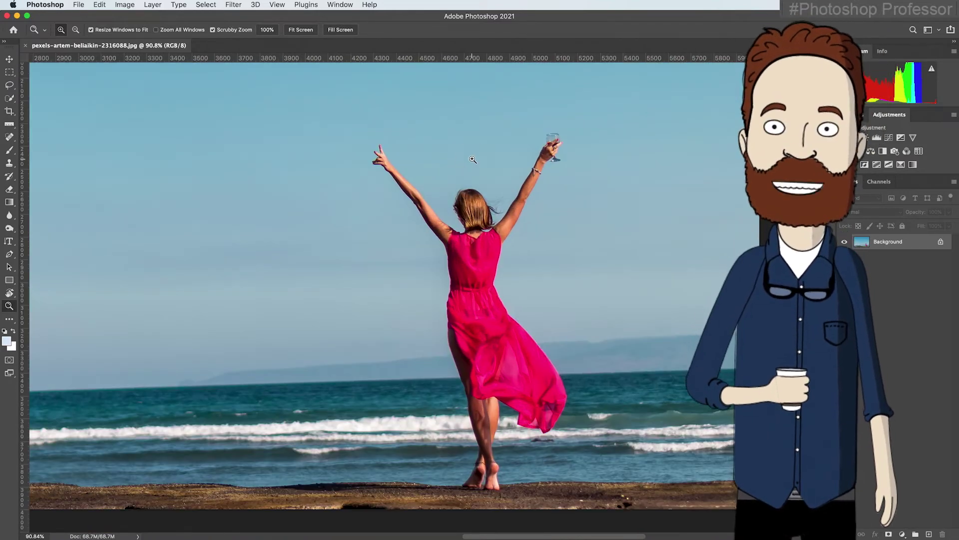
# - Try Fill Screen and Fit Screen, then click on the woman up to 200%
pyautogui.click(340, 32)
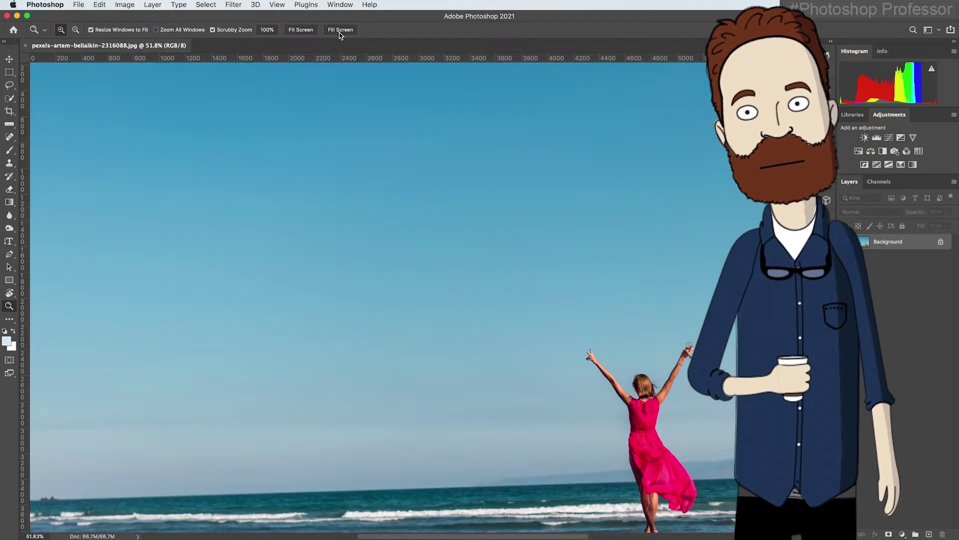
pyautogui.click(301, 31)
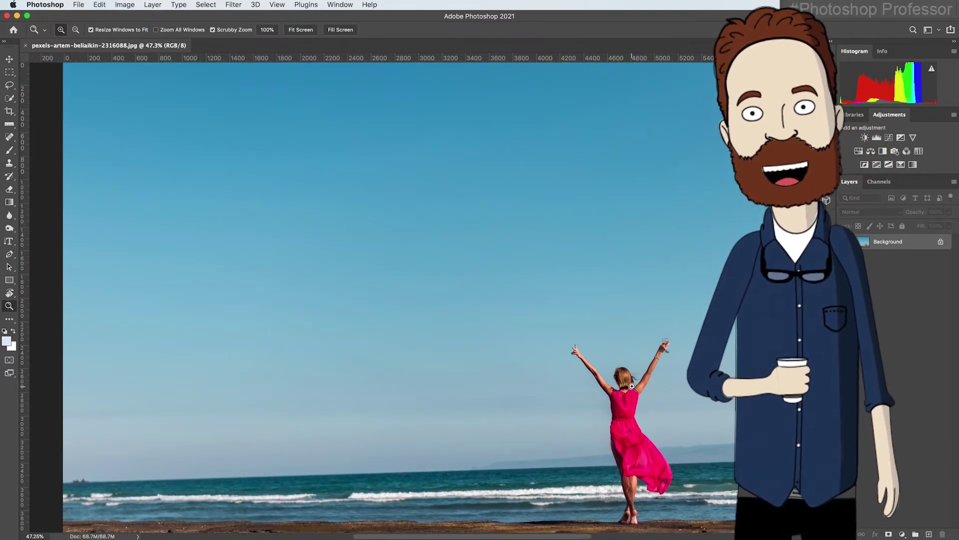
pyautogui.click(637, 369)
pyautogui.click(632, 380)
pyautogui.click(626, 393)
pyautogui.click(625, 396)
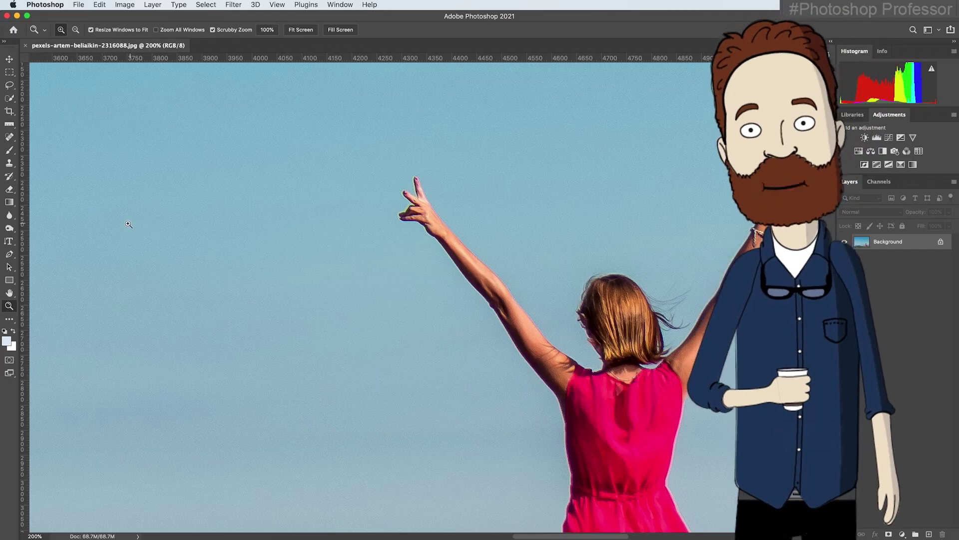
pyautogui.click(10, 293)
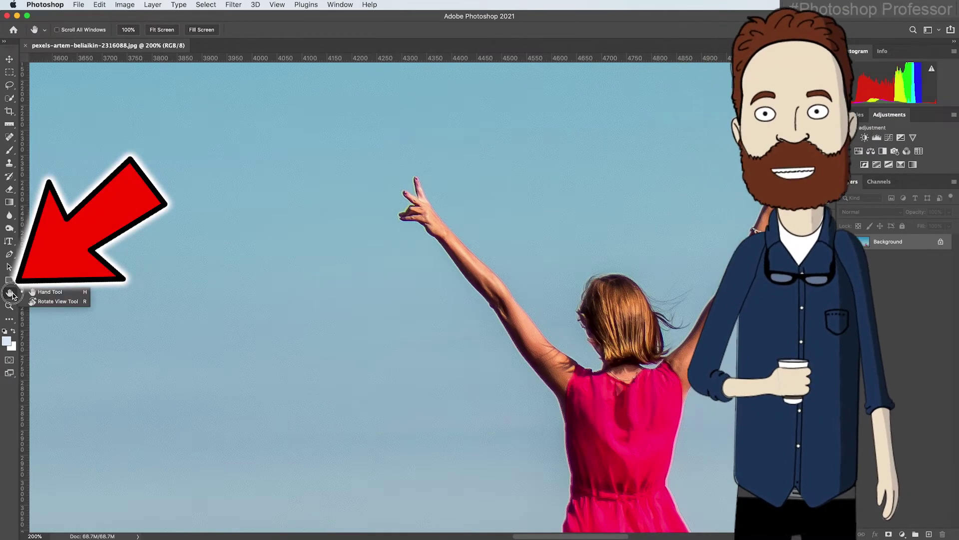
pyautogui.click(50, 293)
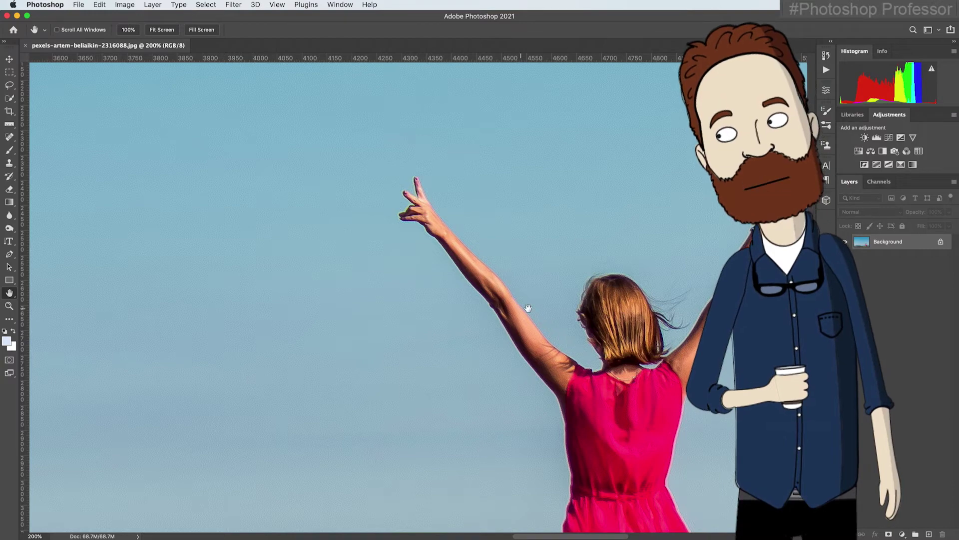
pyautogui.moveTo(569, 288); pyautogui.dragTo(253, 199)
pyautogui.moveTo(325, 398); pyautogui.dragTo(349, 190)
pyautogui.moveTo(349, 360); pyautogui.dragTo(348, 427)
pyautogui.moveTo(353, 227); pyautogui.dragTo(265, 368)
pyautogui.moveTo(255, 309); pyautogui.dragTo(327, 360)
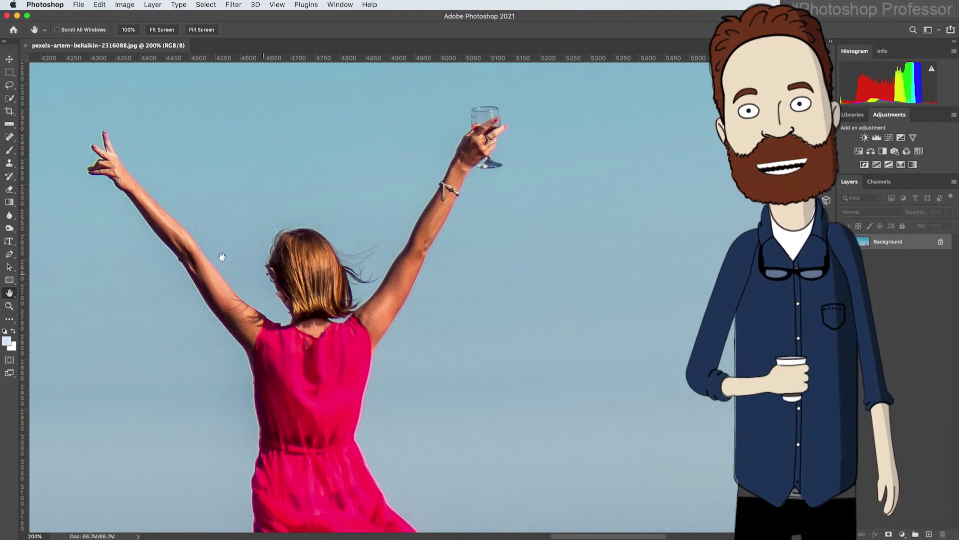
pyautogui.click(153, 34)
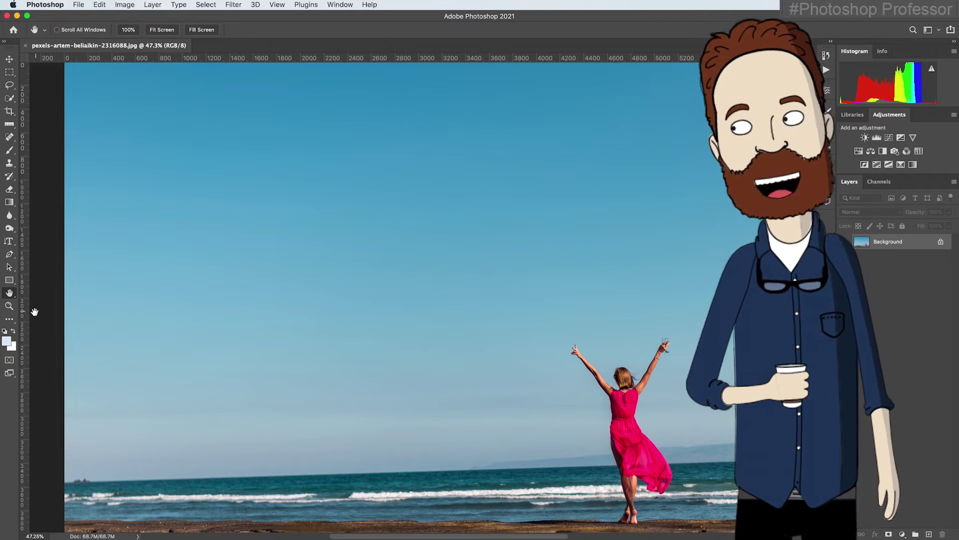
# - Zoom to pixel level on the woman in pink, pan the purple and red pixels, then Fit Screen
pyautogui.click(9, 305)
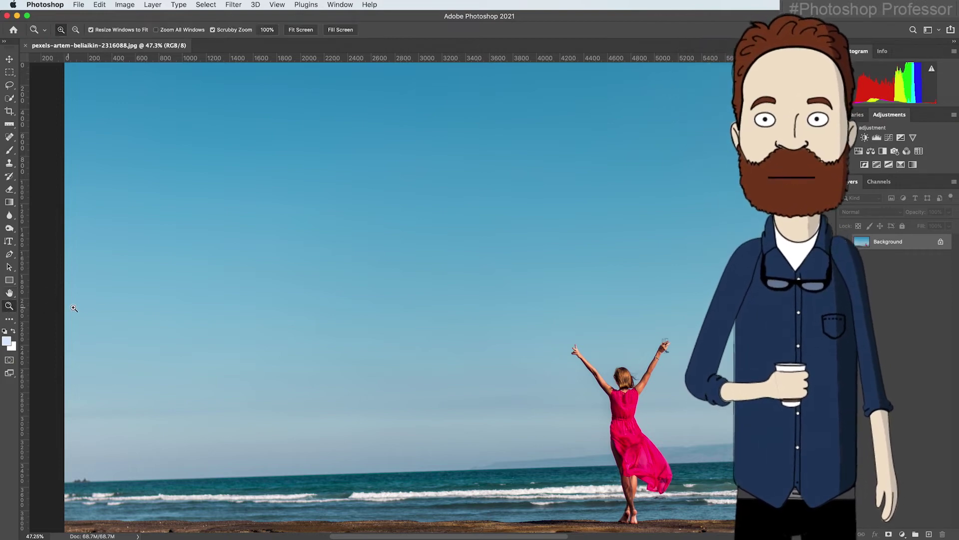
pyautogui.click(592, 388)
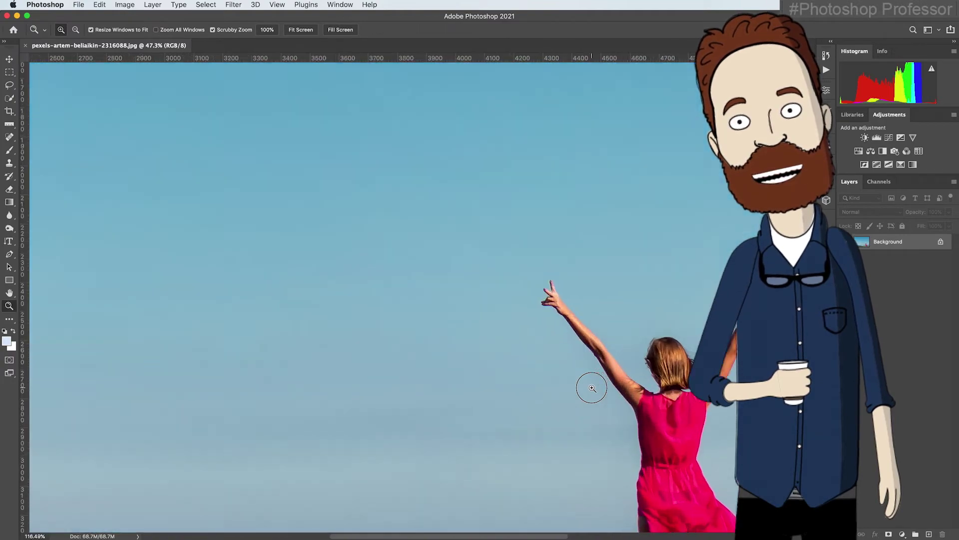
pyautogui.moveTo(592, 388); pyautogui.dragTo(592, 387)
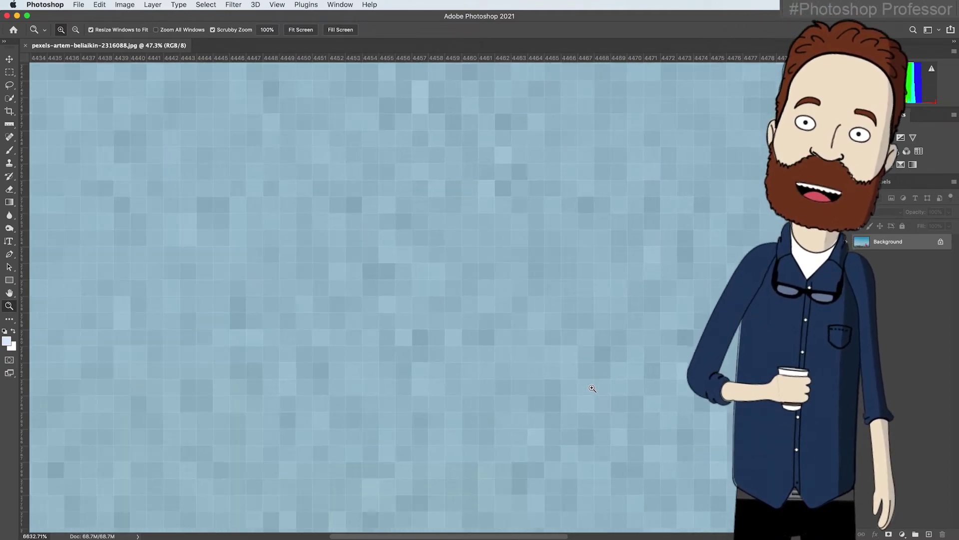
pyautogui.hscroll(10, 553, 335)
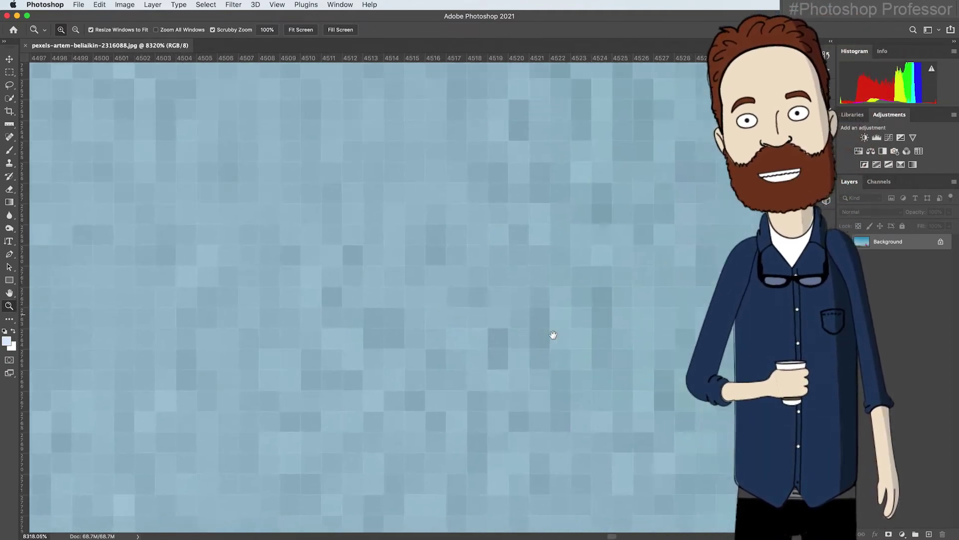
pyautogui.moveTo(668, 335); pyautogui.dragTo(328, 350)
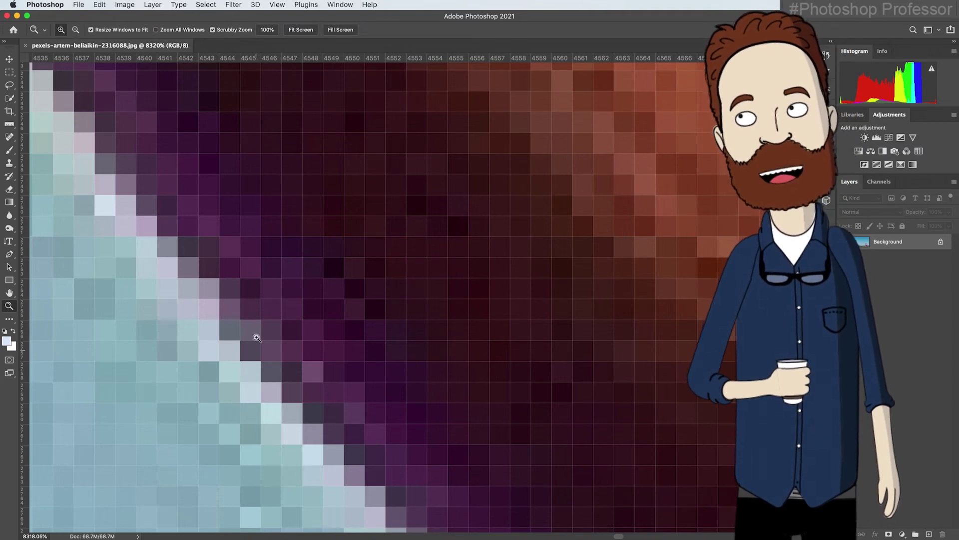
pyautogui.click(302, 30)
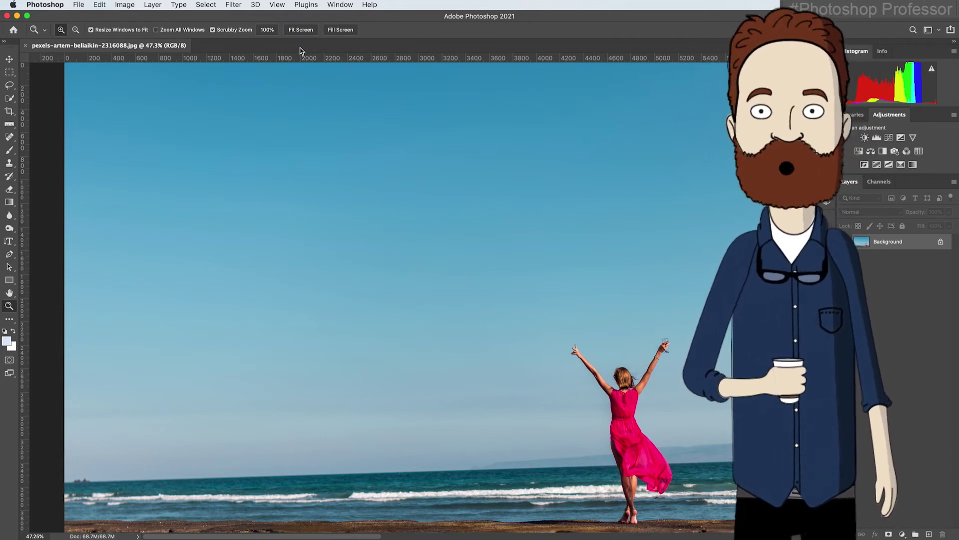
# - Paint large black looping strokes across the sky with a size-30 brush
pyautogui.click(10, 151)
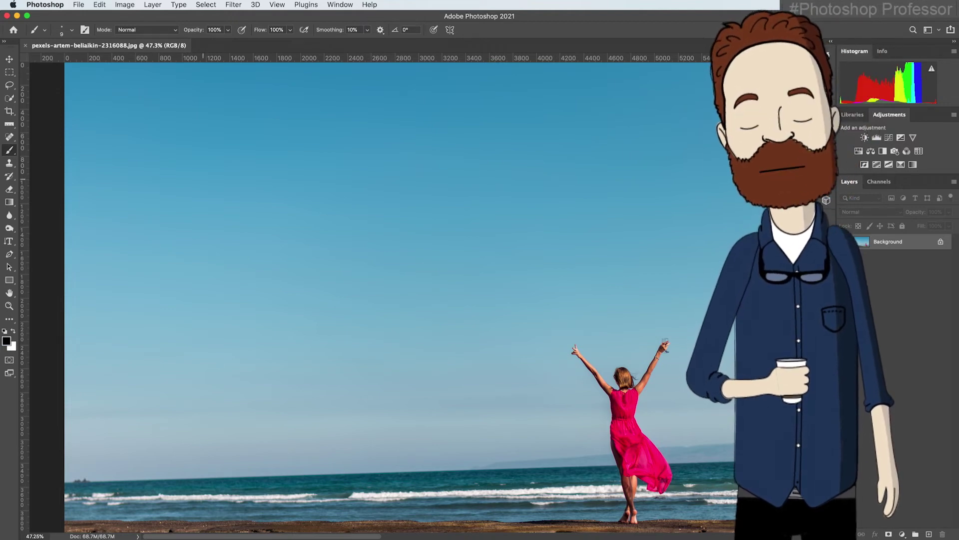
pyautogui.press(']')
pyautogui.press(']')
pyautogui.press(']')
pyautogui.press(']')
pyautogui.press(']')
pyautogui.moveTo(197, 169); pyautogui.dragTo(338, 187)
pyautogui.moveTo(261, 268)
pyautogui.mouseDown()
pyautogui.moveTo(256, 326)
pyautogui.moveTo(189, 168)
pyautogui.moveTo(186, 347)
pyautogui.moveTo(339, 224)
pyautogui.moveTo(546, 246)
pyautogui.moveTo(280, 259)
pyautogui.moveTo(200, 376)
pyautogui.moveTo(302, 149)
pyautogui.moveTo(524, 232)
pyautogui.moveTo(356, 318)
pyautogui.mouseUp()
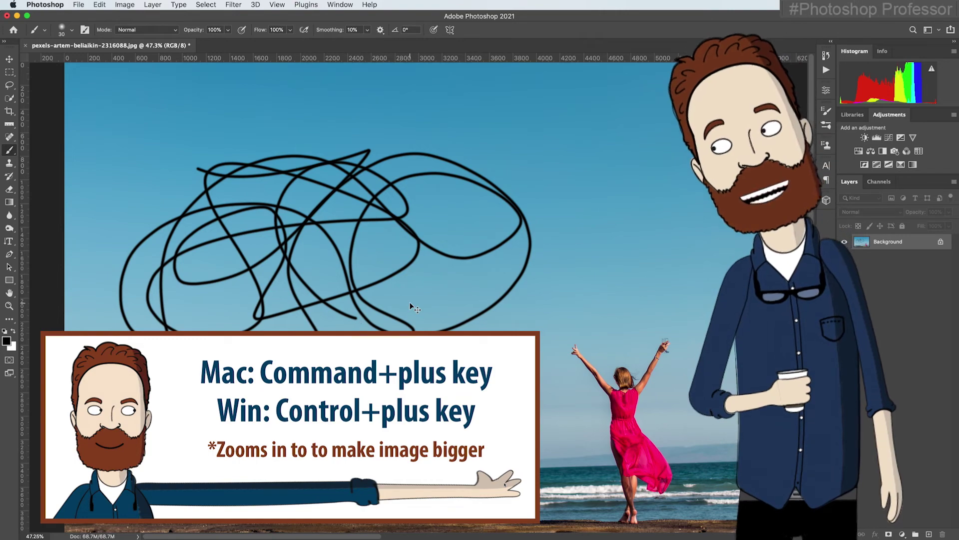
# - Zoom in with Cmd+plus to 700%, then Cmd+minus back out to 16.7%
pyautogui.press('super+plus')
pyautogui.press('super+plus')
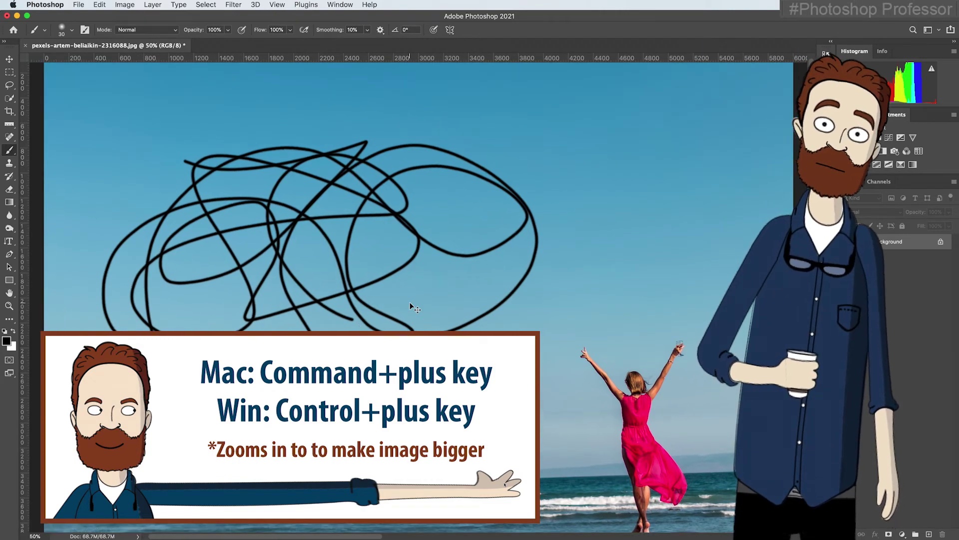
pyautogui.press('super+plus')
pyautogui.press('super+plus')
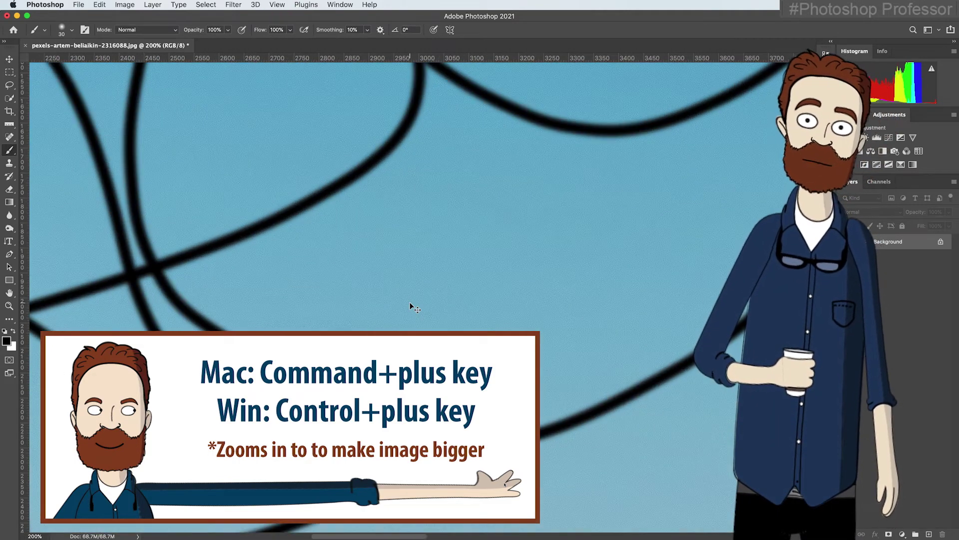
pyautogui.press('super+plus')
pyautogui.press('super+plus')
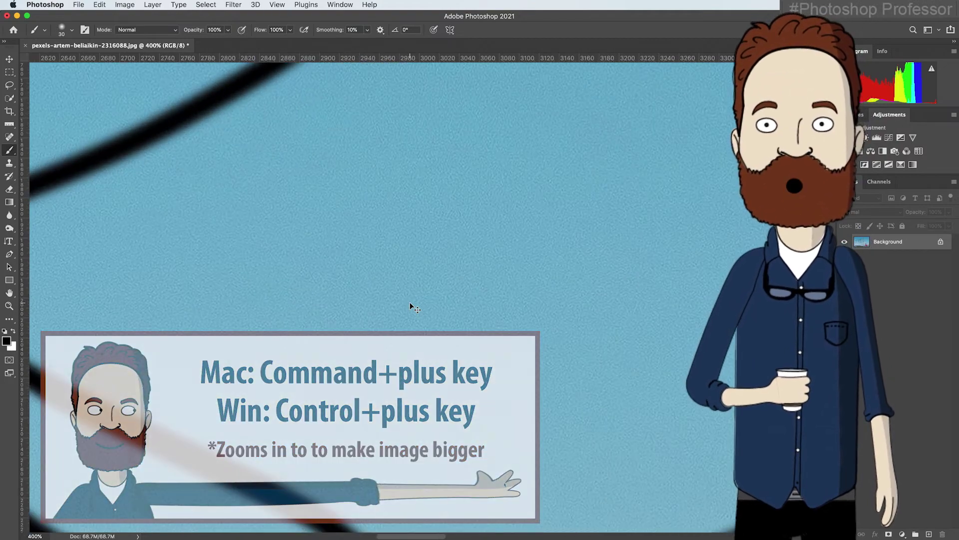
pyautogui.press('super+plus')
pyautogui.press('super+plus')
pyautogui.press('super+plus')
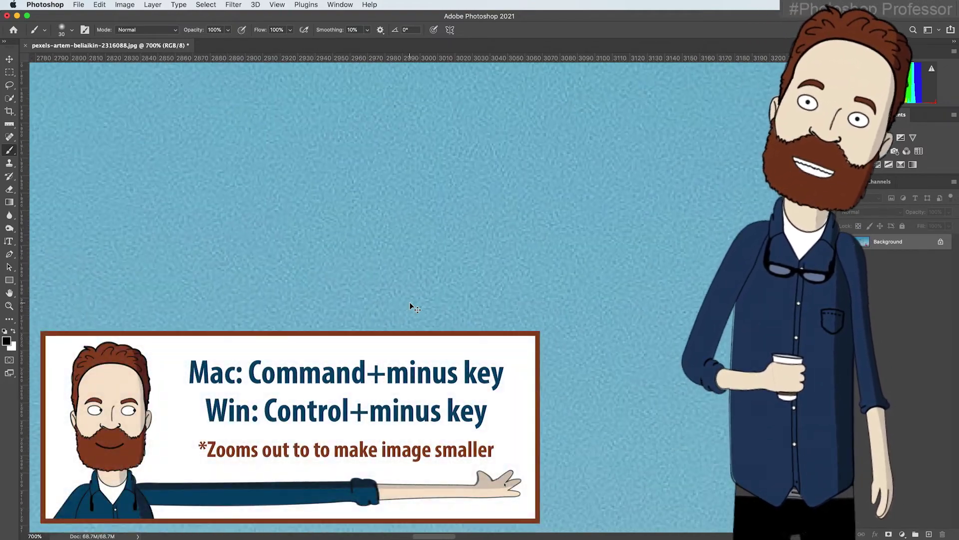
pyautogui.press('super+minus')
pyautogui.press('super+minus')
pyautogui.press('super+minus')
pyautogui.press('super+minus')
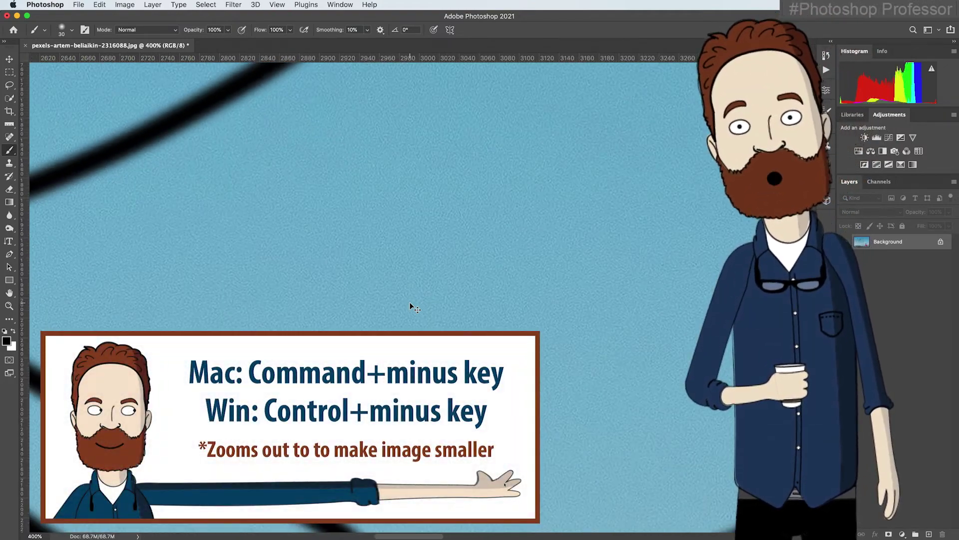
pyautogui.press('super+minus')
pyautogui.press('super+minus')
pyautogui.press('super+minus')
pyautogui.press('super+minus')
pyautogui.press('super+minus')
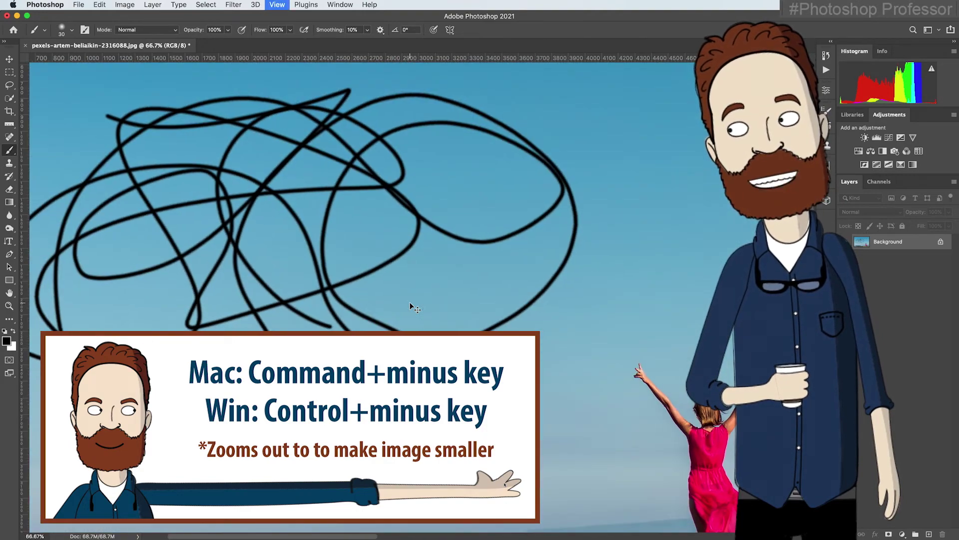
pyautogui.press('super+minus')
pyautogui.press('super+minus')
pyautogui.press('super+minus')
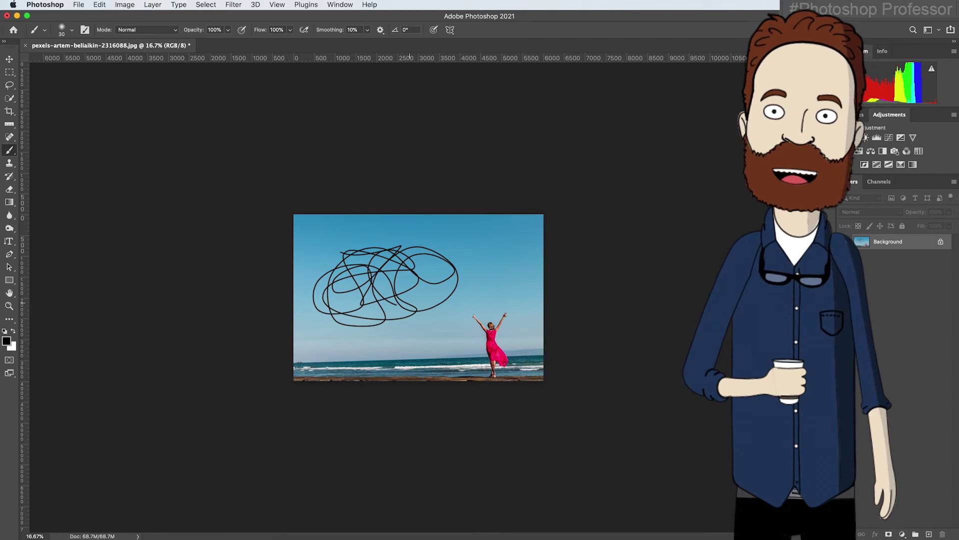
# - Scroll-zoom, pan the photo left and up, and fit it with Cmd+0
pyautogui.scroll(5, 410, 303)
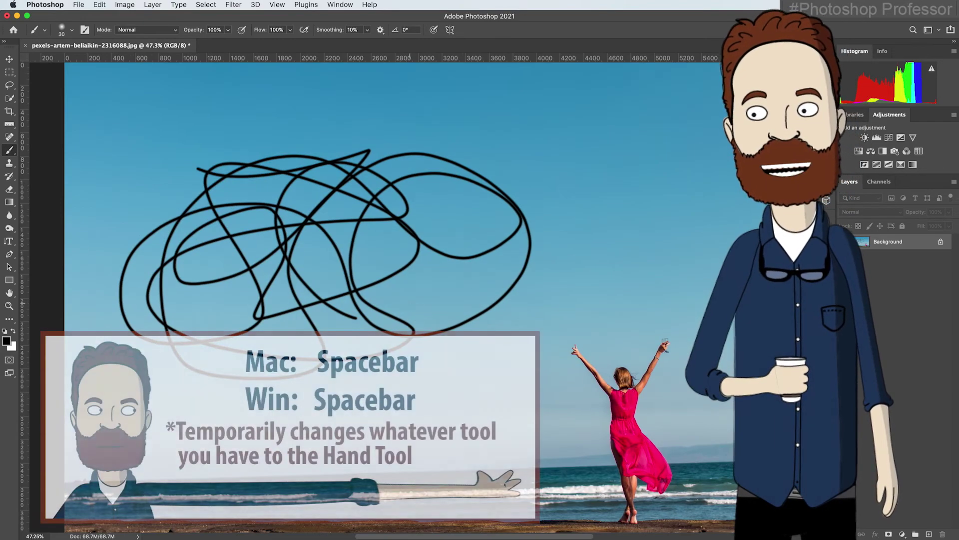
pyautogui.moveTo(407, 306)
pyautogui.mouseDown()
pyautogui.moveTo(389, 222)
pyautogui.moveTo(343, 279)
pyautogui.moveTo(288, 294)
pyautogui.moveTo(413, 429)
pyautogui.moveTo(330, 365)
pyautogui.moveTo(388, 312)
pyautogui.moveTo(374, 300)
pyautogui.mouseUp()
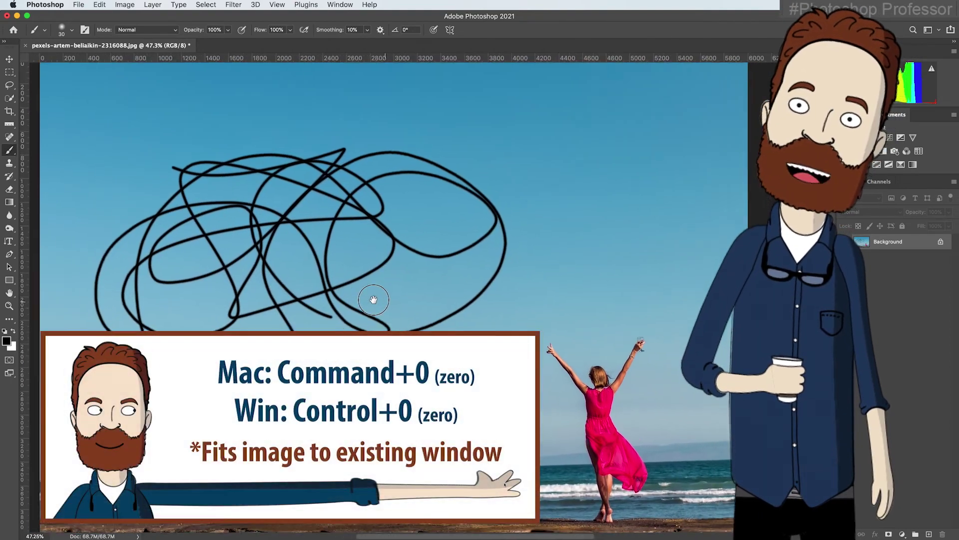
pyautogui.press('super+0')
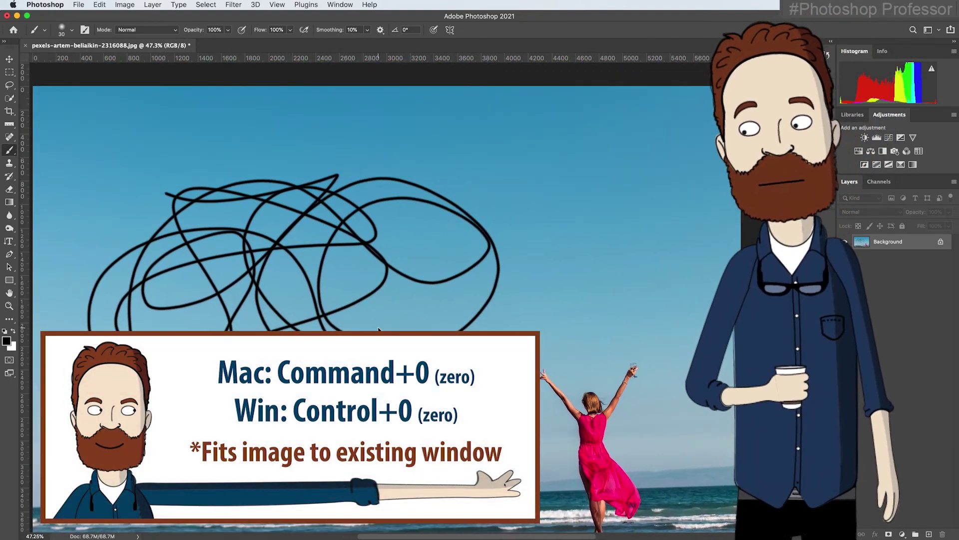
# - Cancel the Open dialog, refit the image, and undo the black scribble with Cmd+Z
pyautogui.press('super+o')
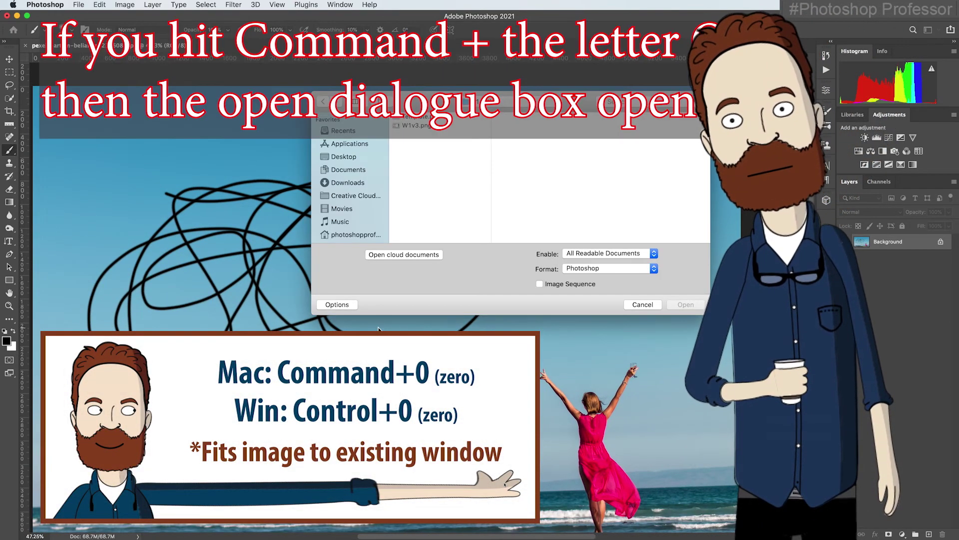
pyautogui.click(642, 304)
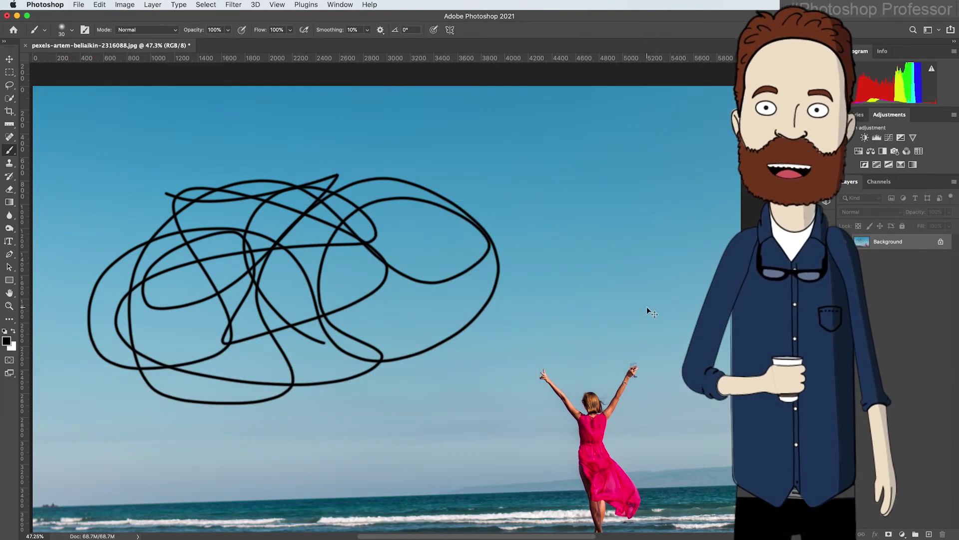
pyautogui.press('super+0')
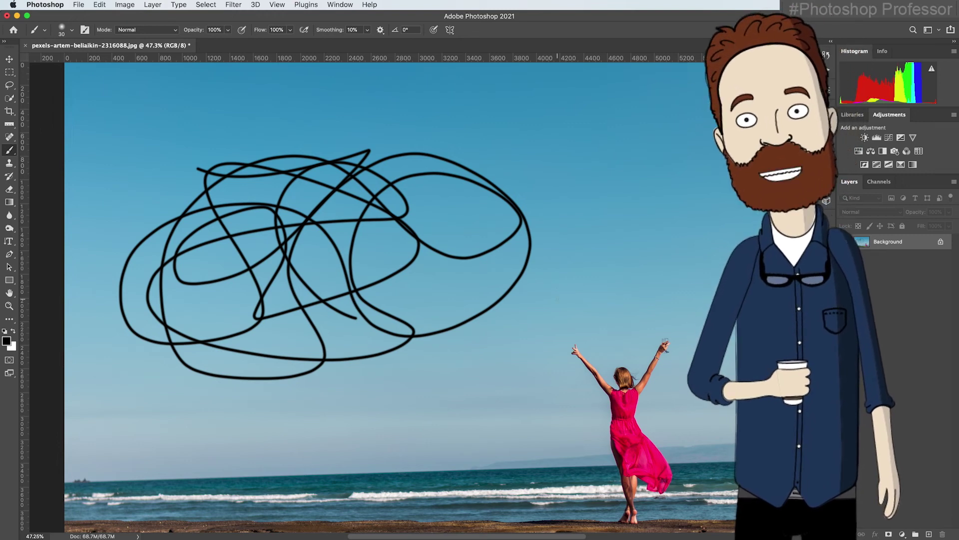
pyautogui.press('super+z')
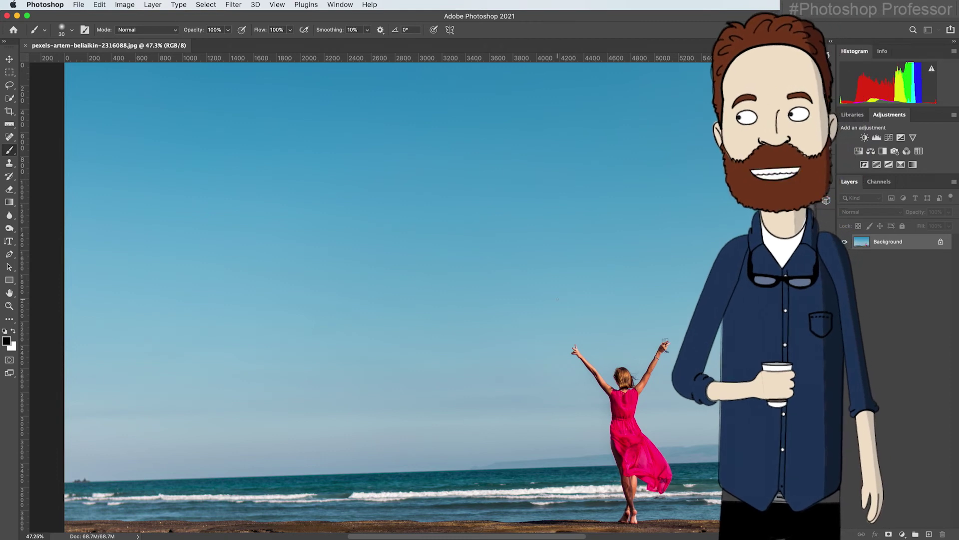
# - Open the File menu to reach Open Recent
pyautogui.click(78, 5)
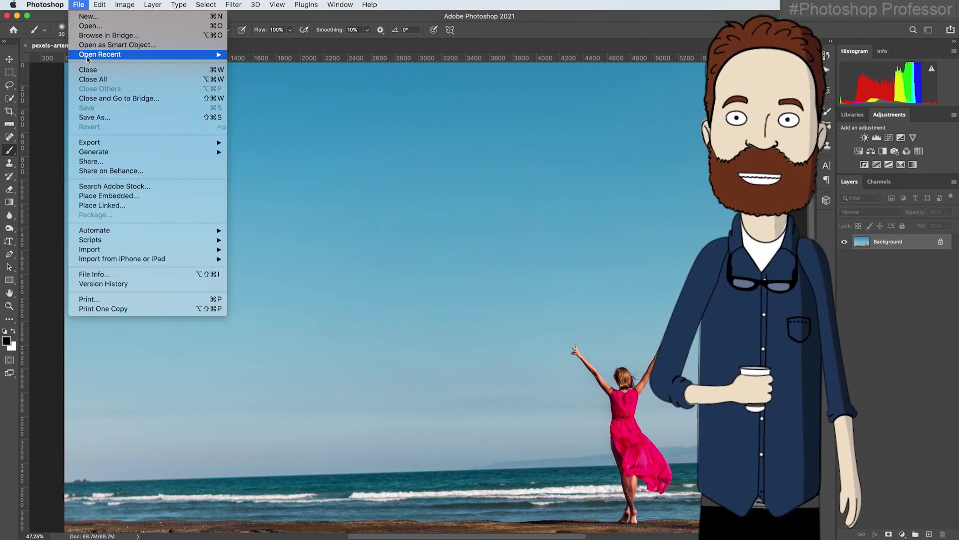